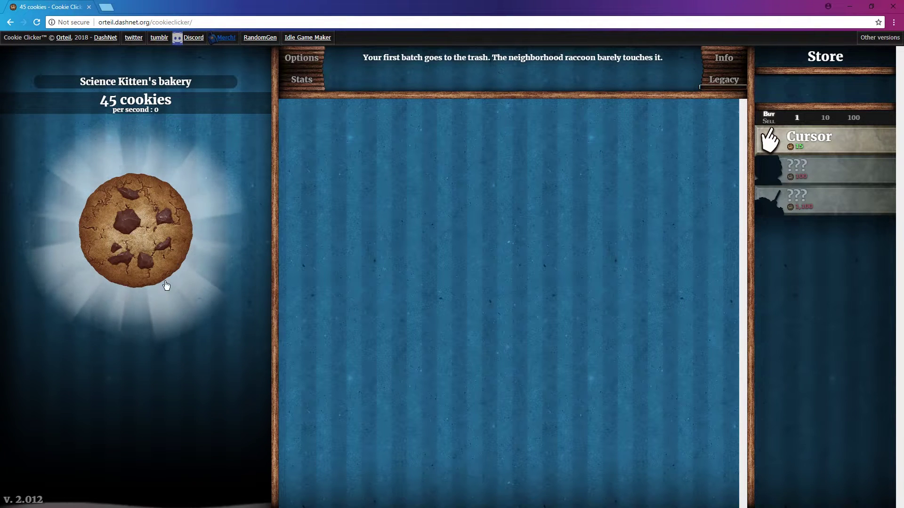
# Click the big cookie repeatedly until more than 100 cookies are banked
pyautogui.click(191, 237)
pyautogui.tripleClick(188, 238)
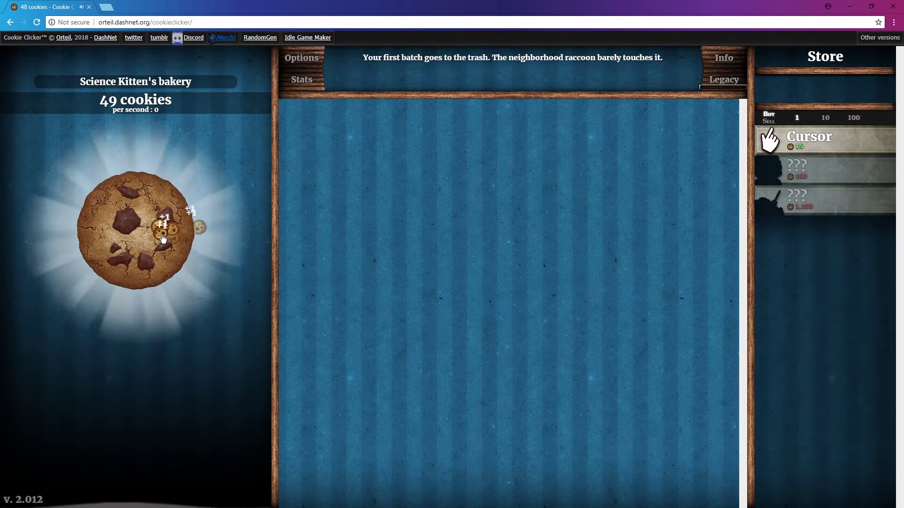
pyautogui.doubleClick(184, 237)
pyautogui.doubleClick(179, 237)
pyautogui.tripleClick(172, 238)
pyautogui.doubleClick(168, 238)
pyautogui.doubleClick(163, 238)
pyautogui.tripleClick(162, 239)
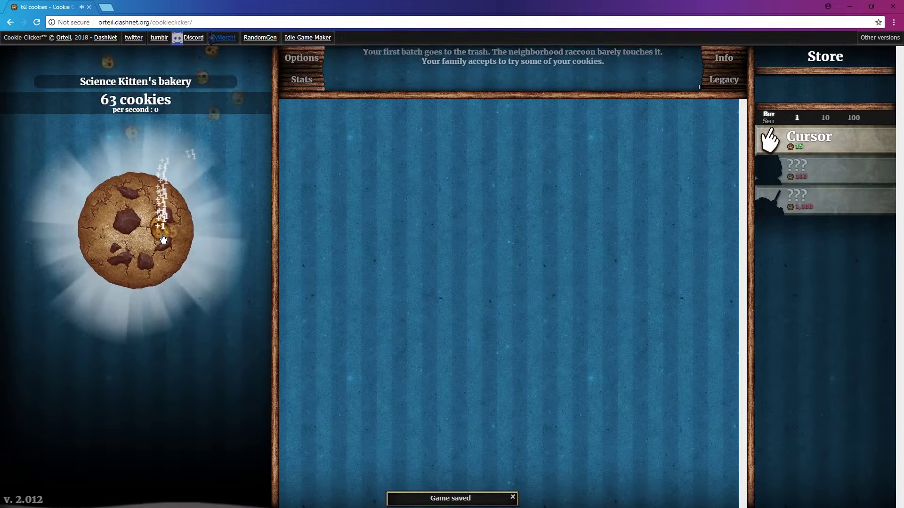
pyautogui.tripleClick(161, 238)
pyautogui.doubleClick(160, 239)
pyautogui.doubleClick(160, 239)
pyautogui.tripleClick(159, 239)
pyautogui.tripleClick(160, 238)
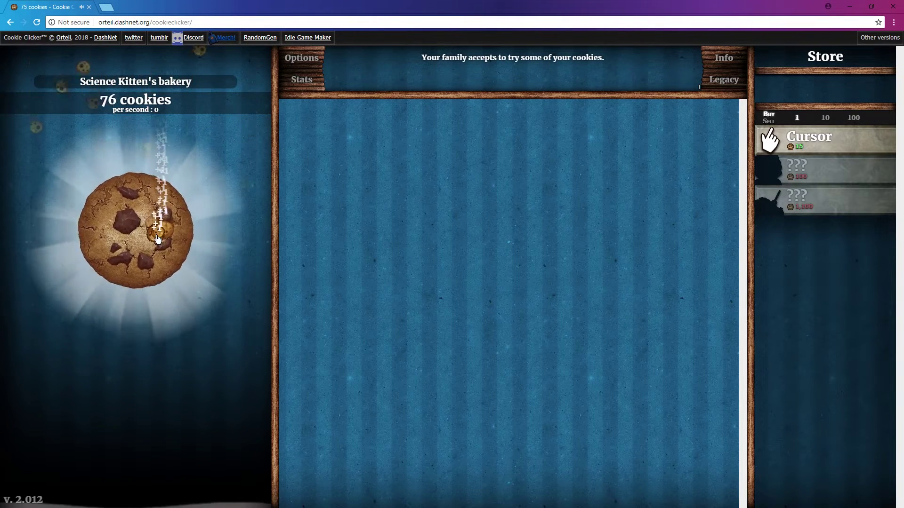
pyautogui.tripleClick(160, 237)
pyautogui.doubleClick(160, 236)
pyautogui.doubleClick(160, 236)
pyautogui.tripleClick(161, 235)
pyautogui.tripleClick(161, 235)
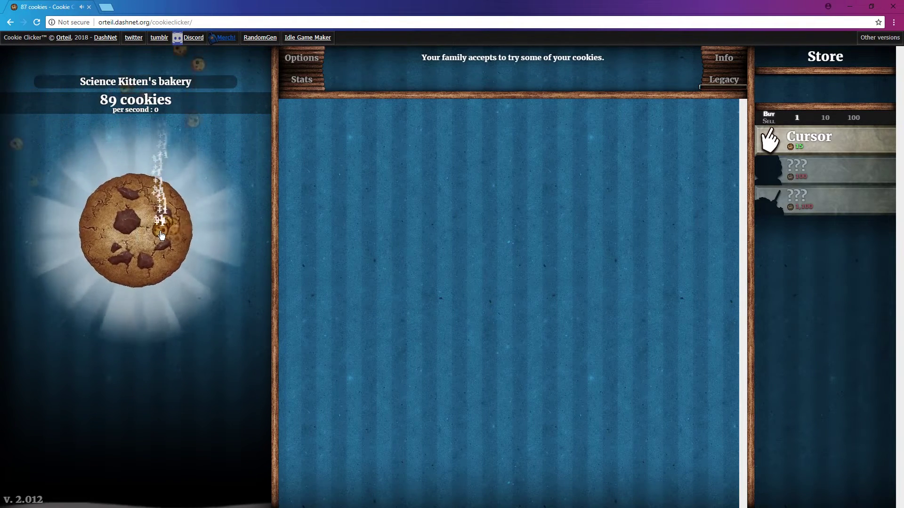
pyautogui.tripleClick(161, 235)
pyautogui.tripleClick(161, 235)
pyautogui.tripleClick(161, 235)
pyautogui.tripleClick(161, 235)
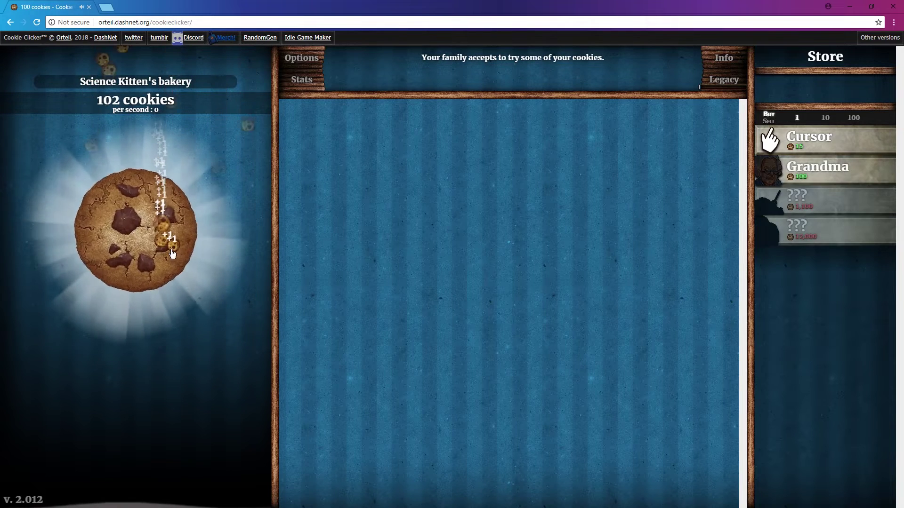
pyautogui.doubleClick(170, 248)
pyautogui.doubleClick(169, 248)
pyautogui.tripleClick(170, 248)
pyautogui.tripleClick(170, 249)
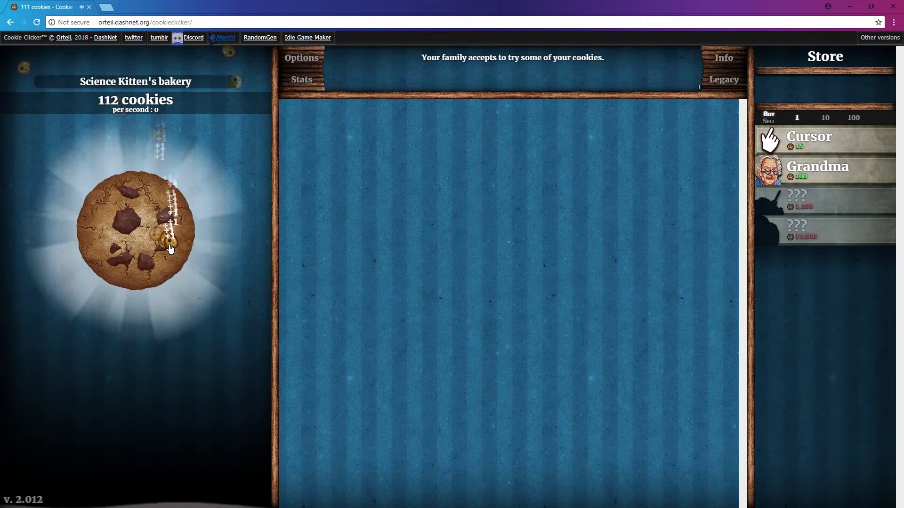
pyautogui.tripleClick(171, 248)
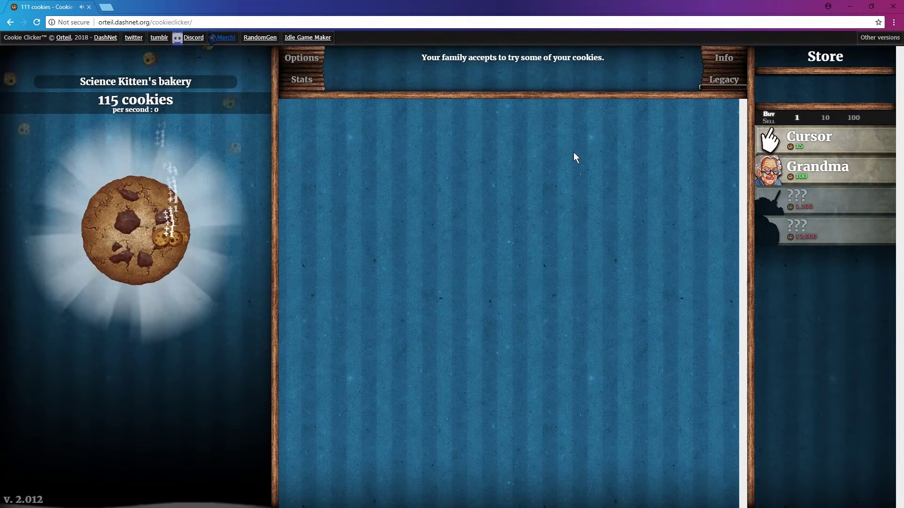
# Buy the first Grandma for 100 cookies, then keep baking cookies
pyautogui.click(819, 182)
pyautogui.tripleClick(170, 258)
pyautogui.click(115, 243)
pyautogui.tripleClick(127, 230)
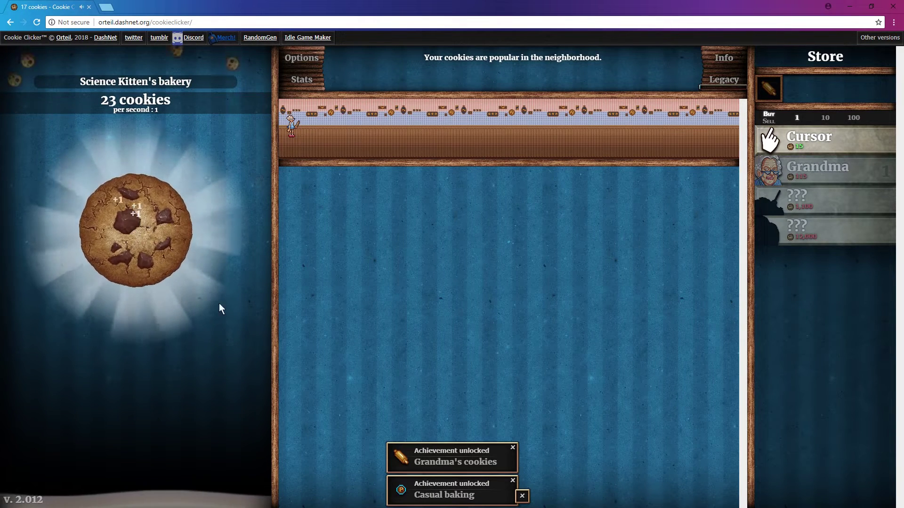
pyautogui.tripleClick(145, 258)
pyautogui.click(146, 235)
pyautogui.click(146, 222)
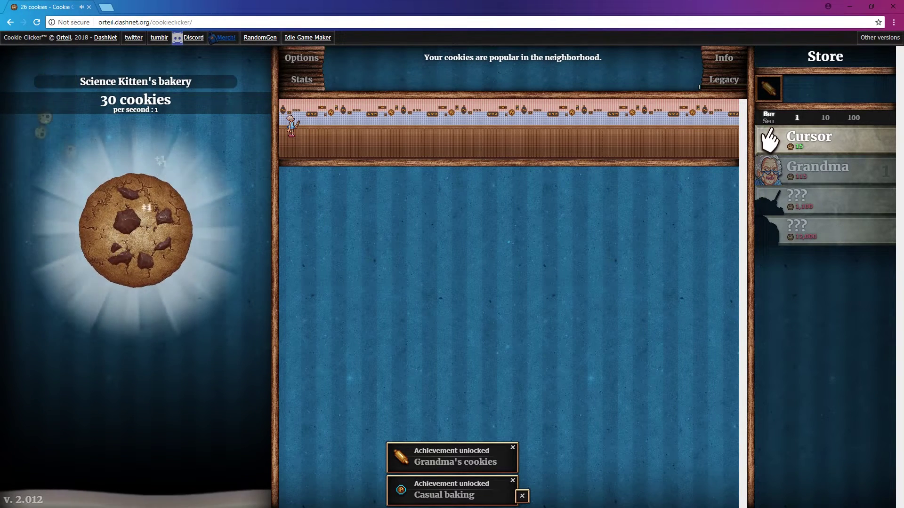
# Bring the forum's autofire thread fully on screen and scroll to the SetTimer code
pyautogui.hotkey('alt', 'Tab')
pyautogui.moveTo(102, 76); pyautogui.dragTo(459, 5)
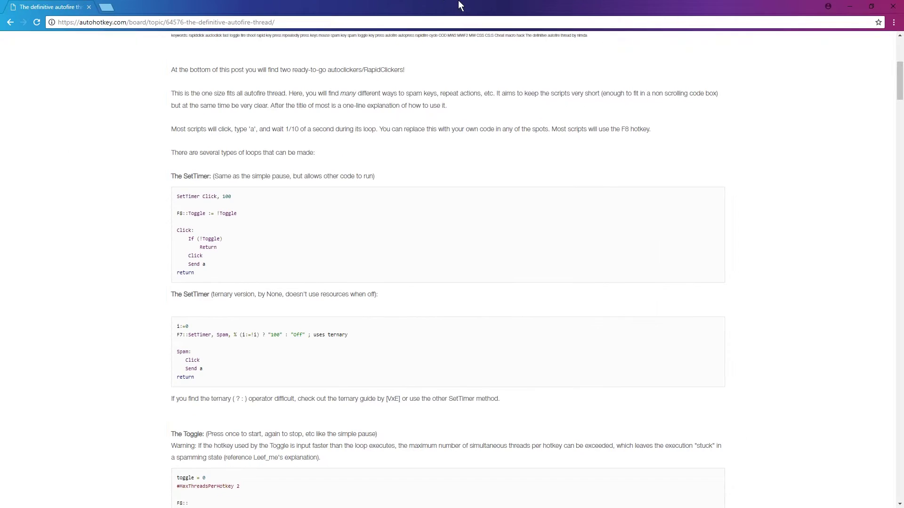
pyautogui.scroll(6, 364, 165)
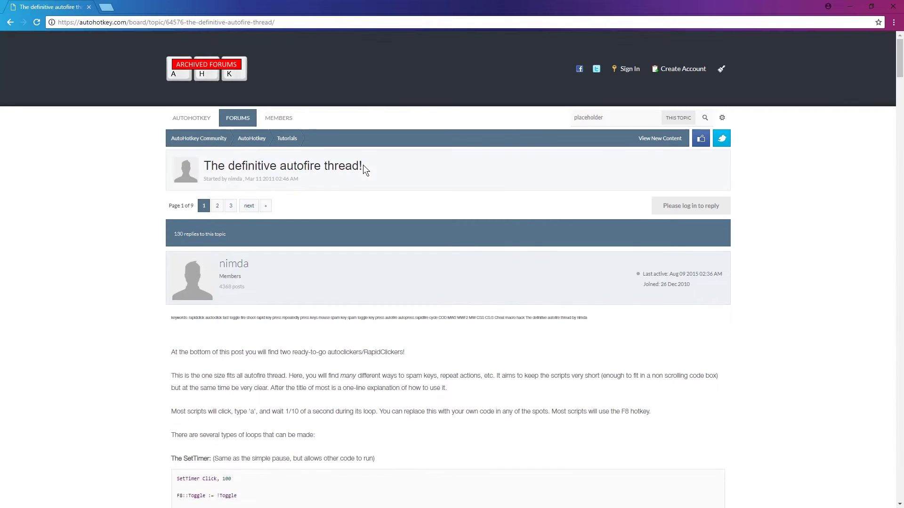
pyautogui.scroll(-8, 262, 187)
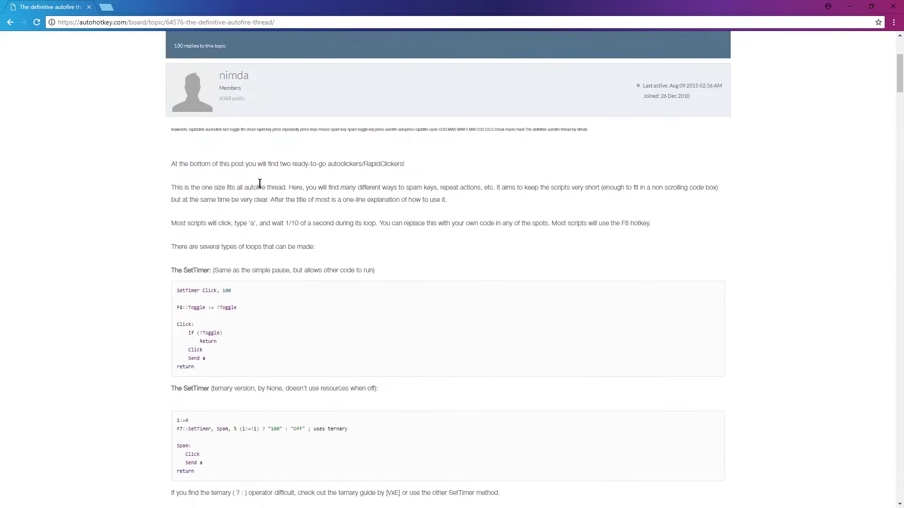
# Select the complete SetTimer F8 toggle script and centre the Run prompt
pyautogui.moveTo(227, 189); pyautogui.dragTo(176, 102)
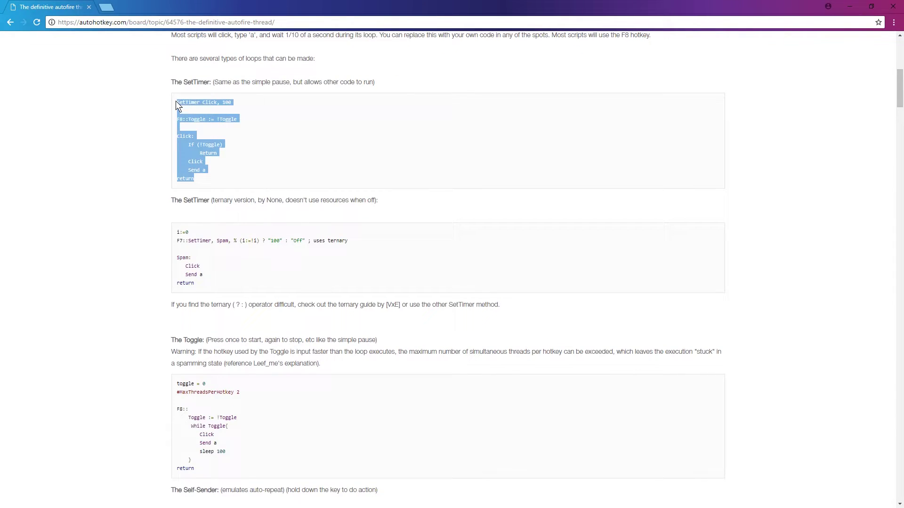
pyautogui.click(215, 119)
pyautogui.moveTo(181, 118); pyautogui.dragTo(177, 103)
pyautogui.hotkey('ctrl', 'c')
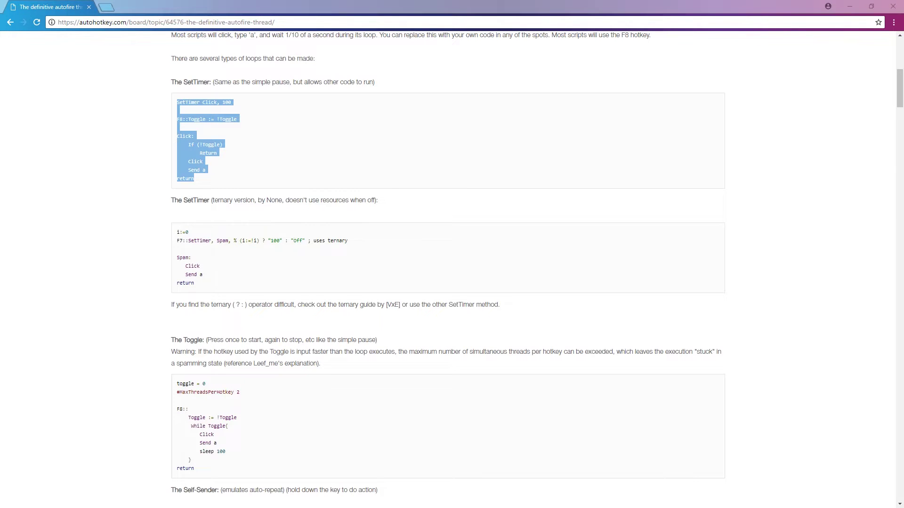
pyautogui.moveTo(61, 163); pyautogui.dragTo(386, 154)
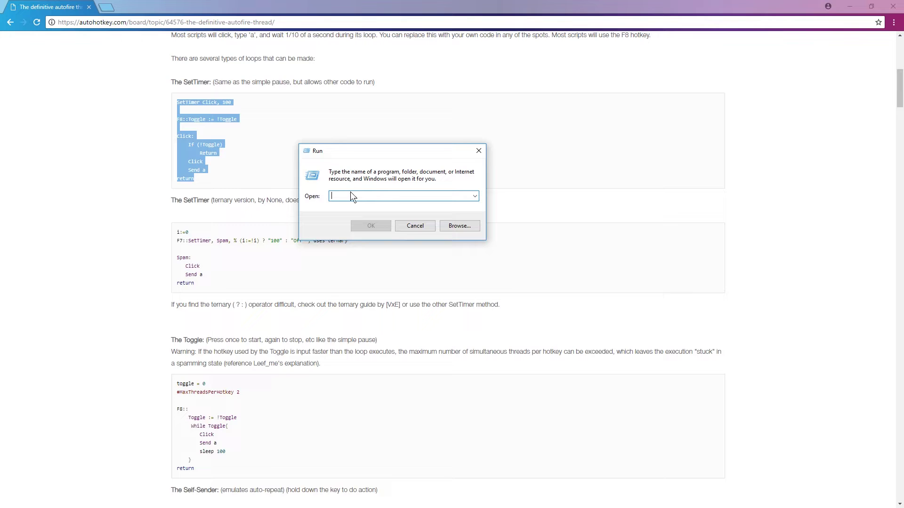
# Launch notepad2 from Run and paste the SetTimer script into it
pyautogui.write('notepad2')
pyautogui.press('Return')
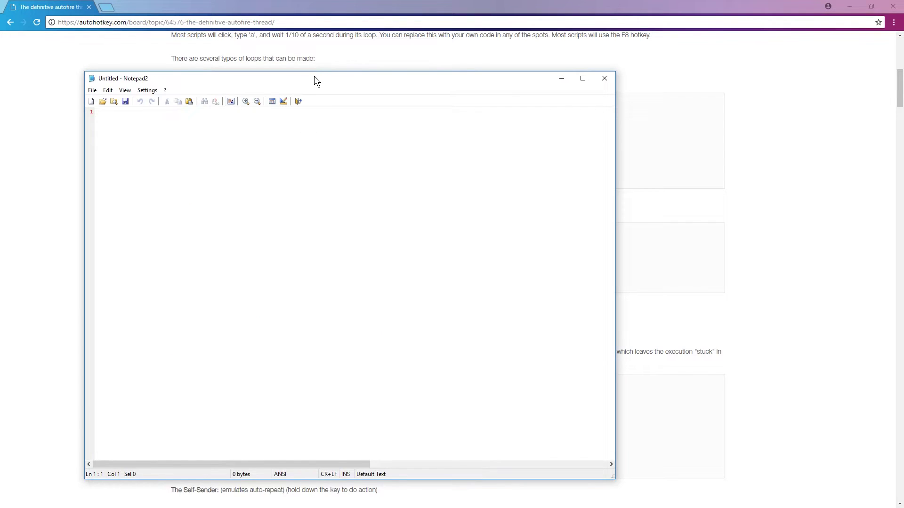
pyautogui.moveTo(314, 76); pyautogui.dragTo(383, 63)
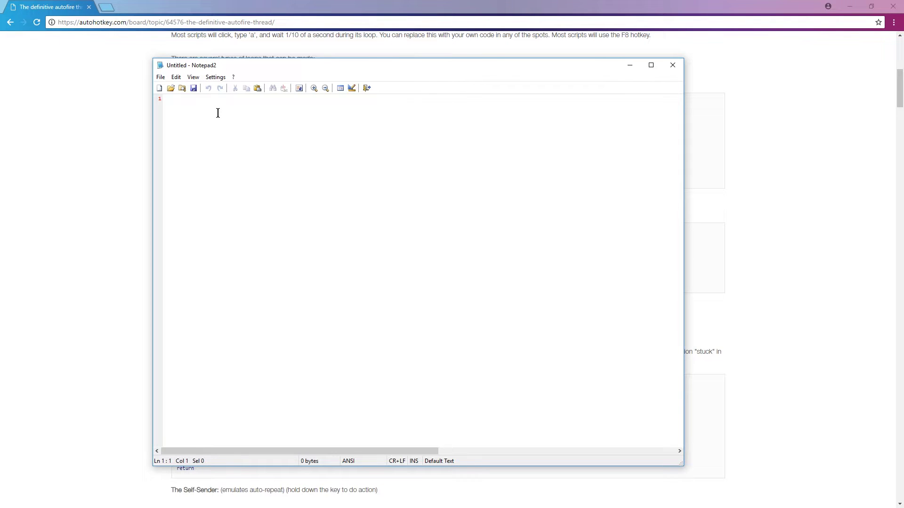
pyautogui.hotkey('ctrl', 'v')
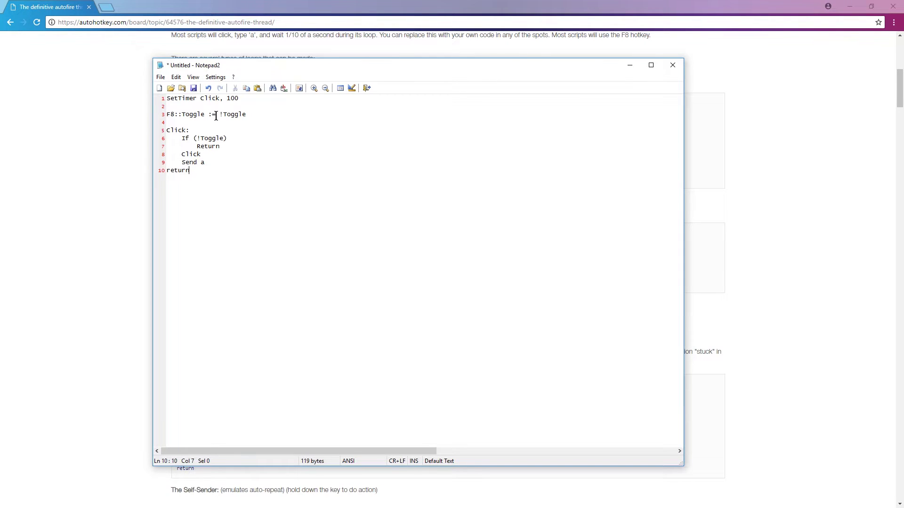
# Save the script via File > Save As under the name constantclicking.ahk
pyautogui.moveTo(240, 169); pyautogui.dragTo(178, 82)
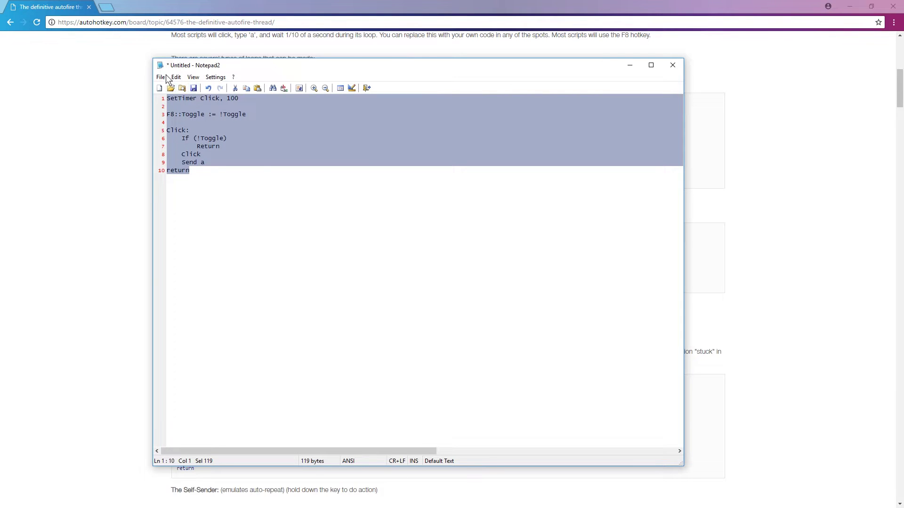
pyautogui.click(161, 77)
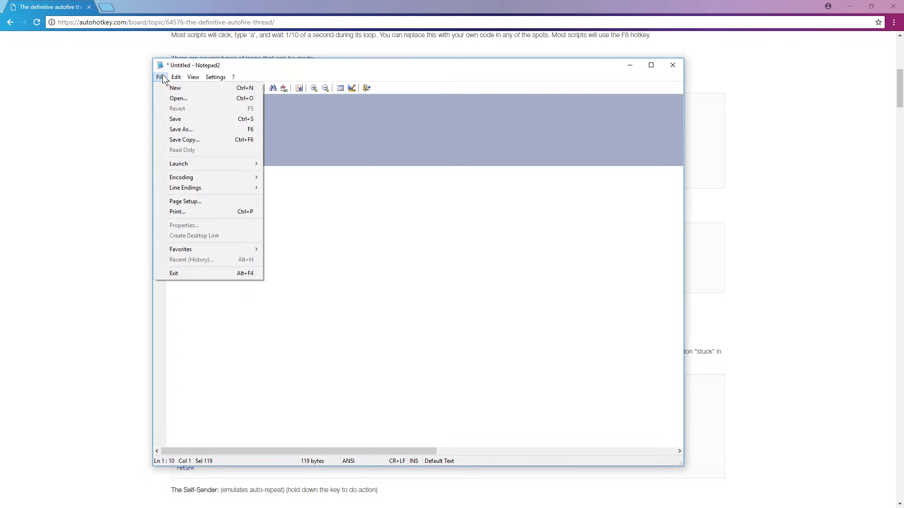
pyautogui.click(199, 129)
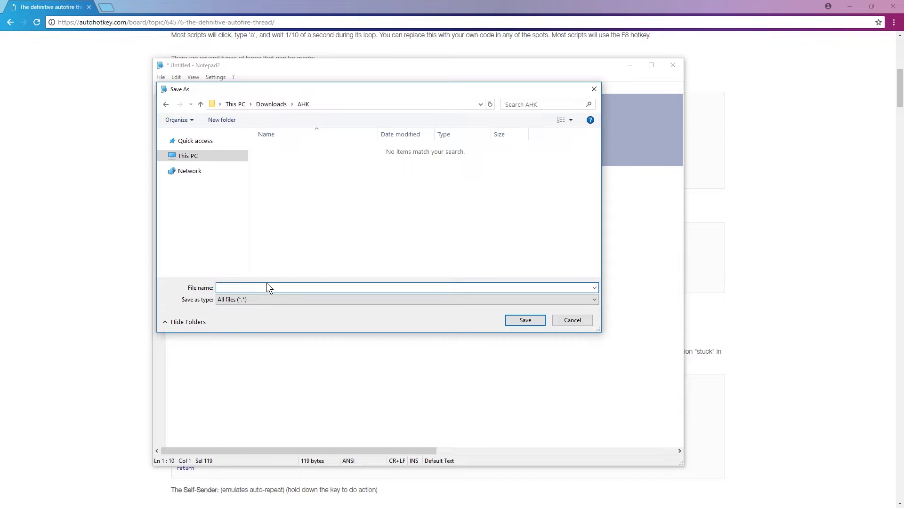
pyautogui.write('constantclicking.ahk')
# Save constantclicking.ahk into Downloads\AHK and move the folder window aside
pyautogui.click(525, 321)
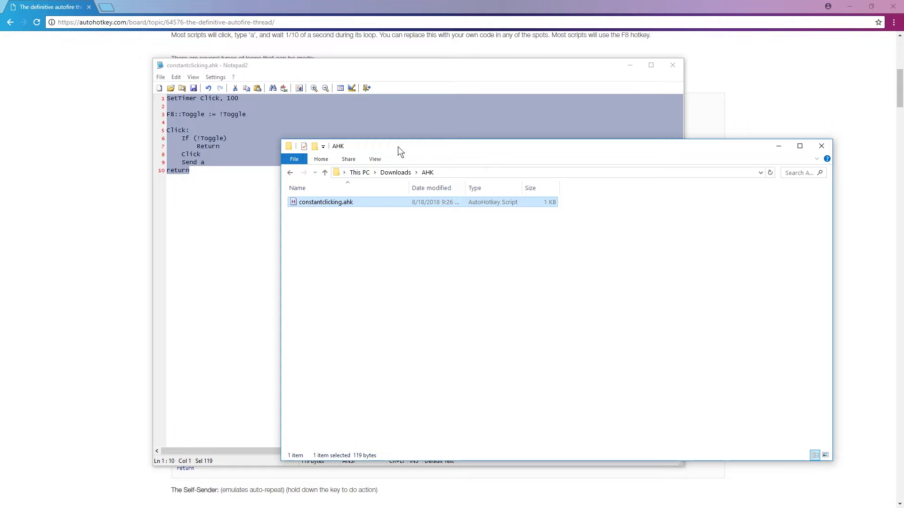
pyautogui.moveTo(447, 137); pyautogui.dragTo(0, 137)
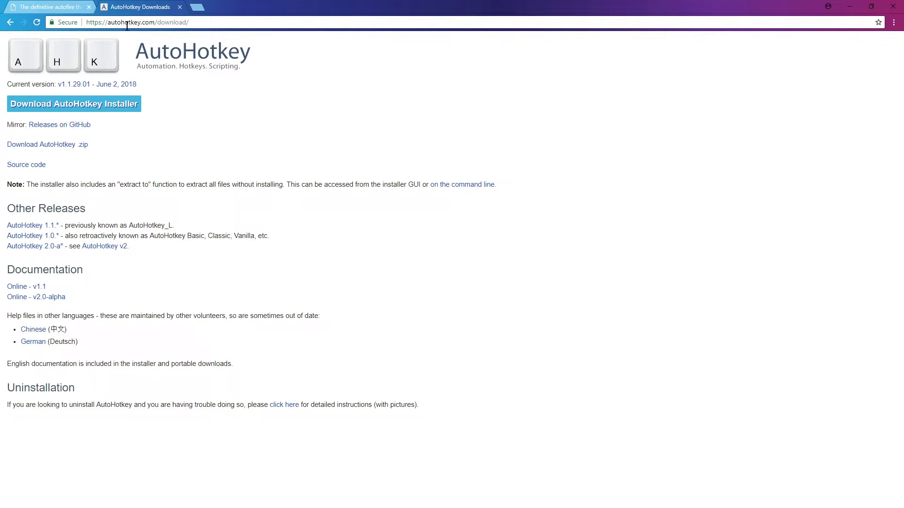
# Go to autohotkey.com's download page and download the v1.1.29.01 installer
pyautogui.click(142, 59)
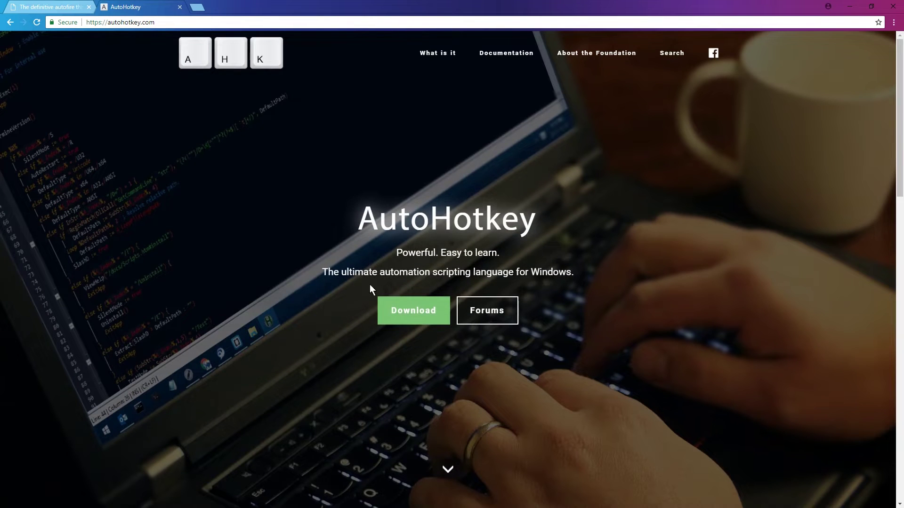
pyautogui.click(405, 311)
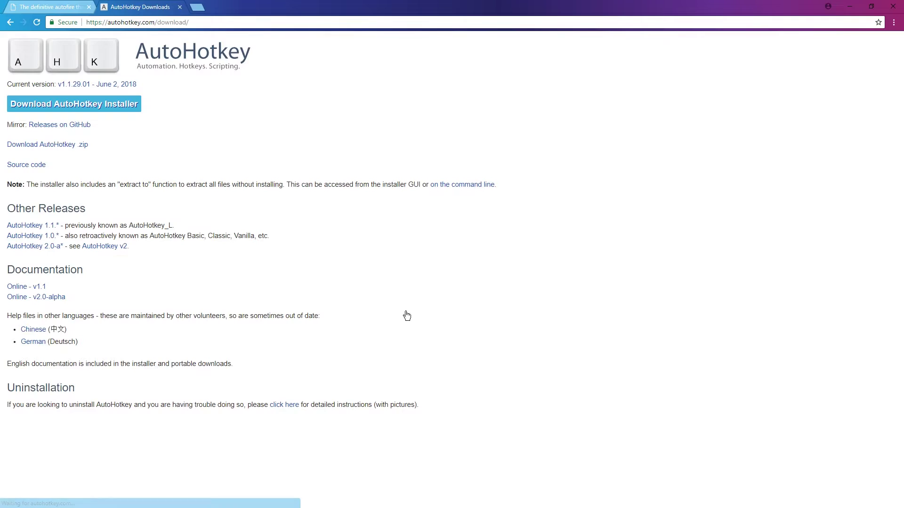
pyautogui.moveTo(165, 110); pyautogui.dragTo(8, 106)
pyautogui.click(162, 114)
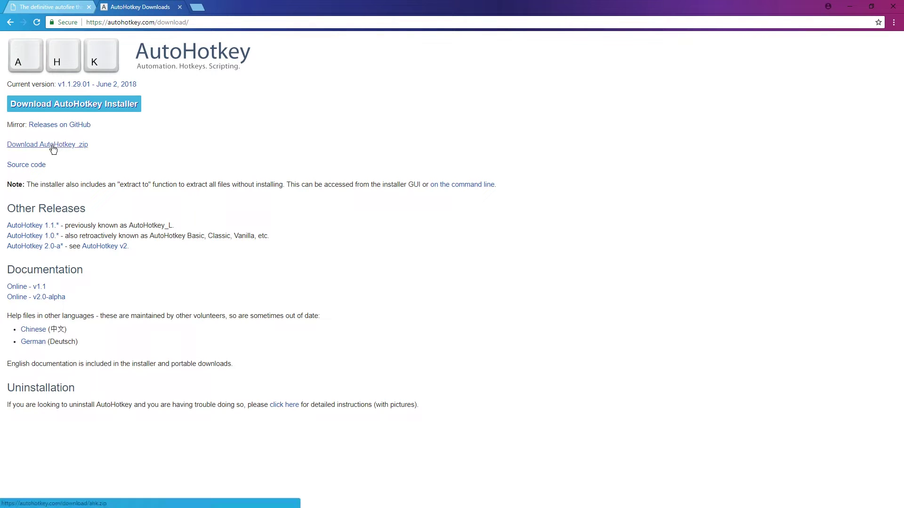
pyautogui.click(86, 126)
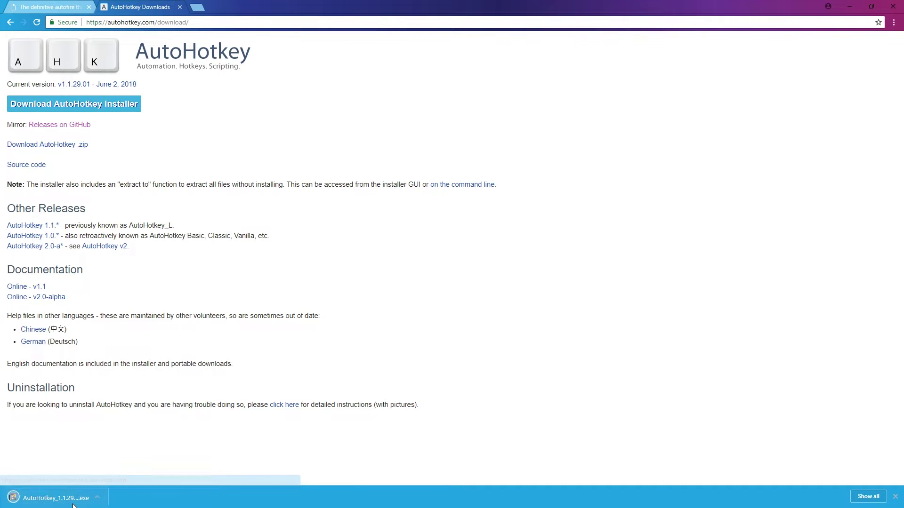
# Run setup, install AutoHotkey 1.1.29.01 as custom Unicode 64-bit at the default location, then exit
pyautogui.doubleClick(279, 160)
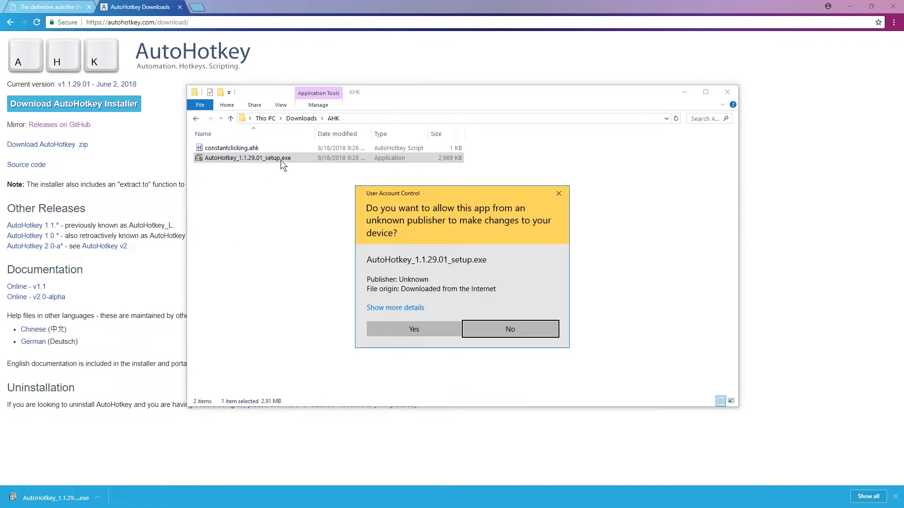
pyautogui.click(412, 335)
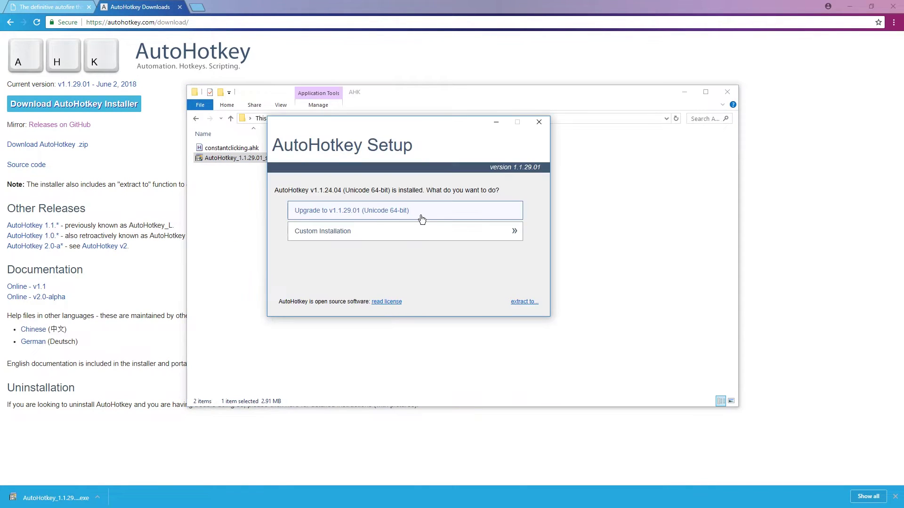
pyautogui.click(511, 235)
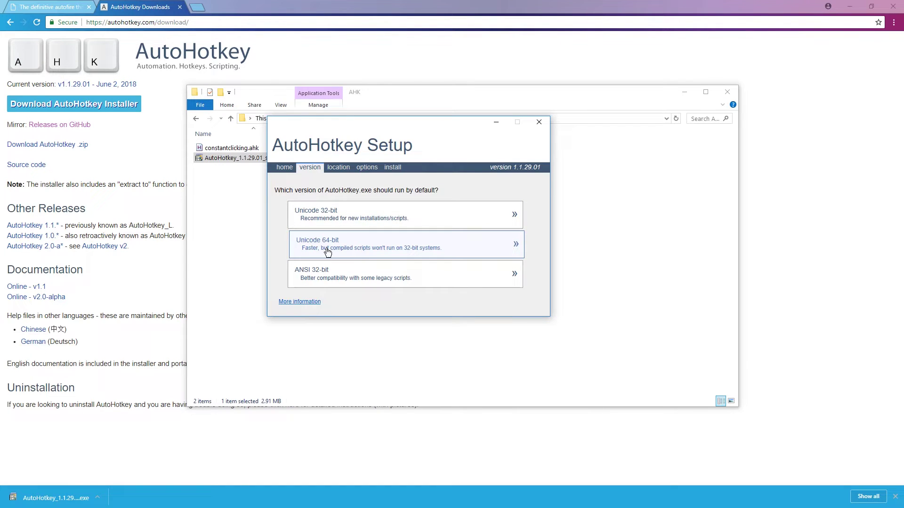
pyautogui.click(432, 250)
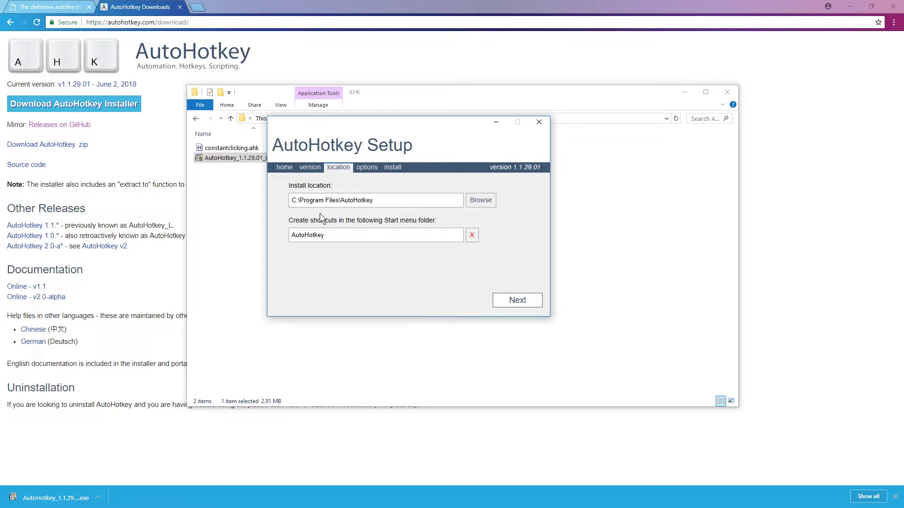
pyautogui.click(512, 299)
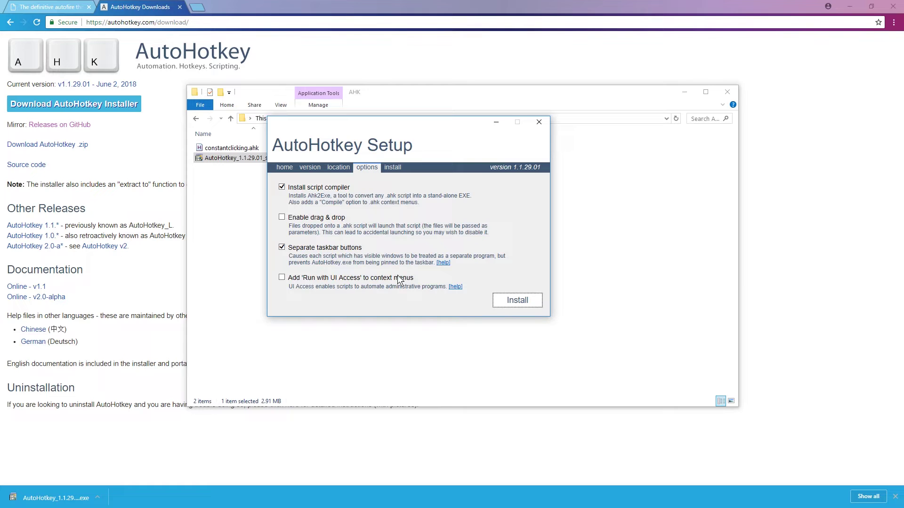
pyautogui.click(517, 300)
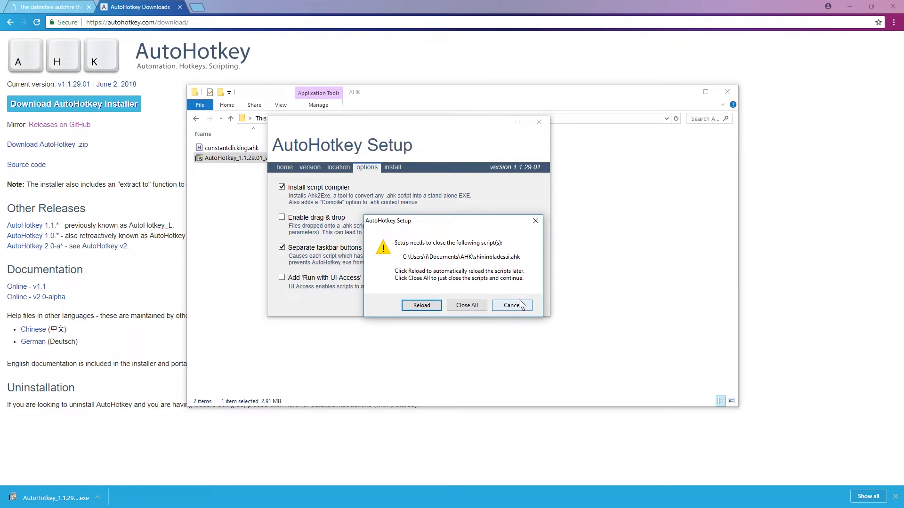
pyautogui.click(451, 304)
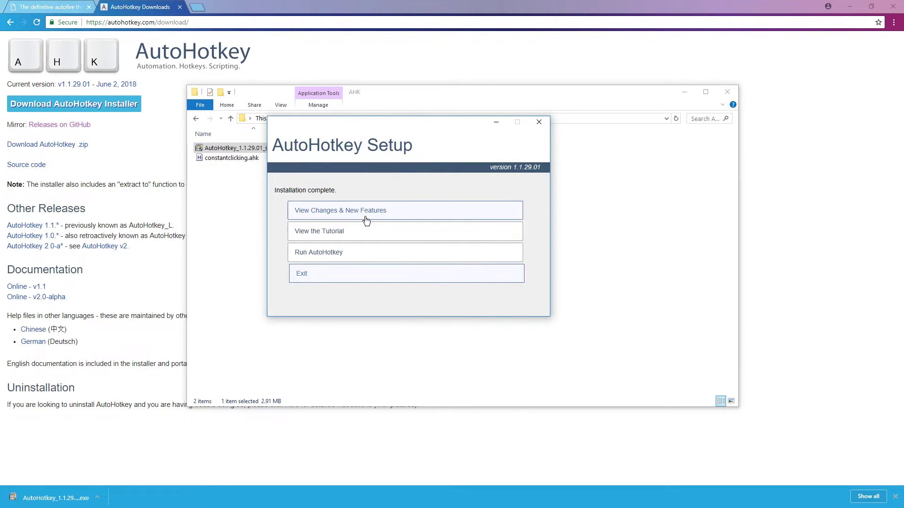
pyautogui.click(348, 273)
# Clear the file selection and switch the AHK folder to Large icons
pyautogui.click(253, 190)
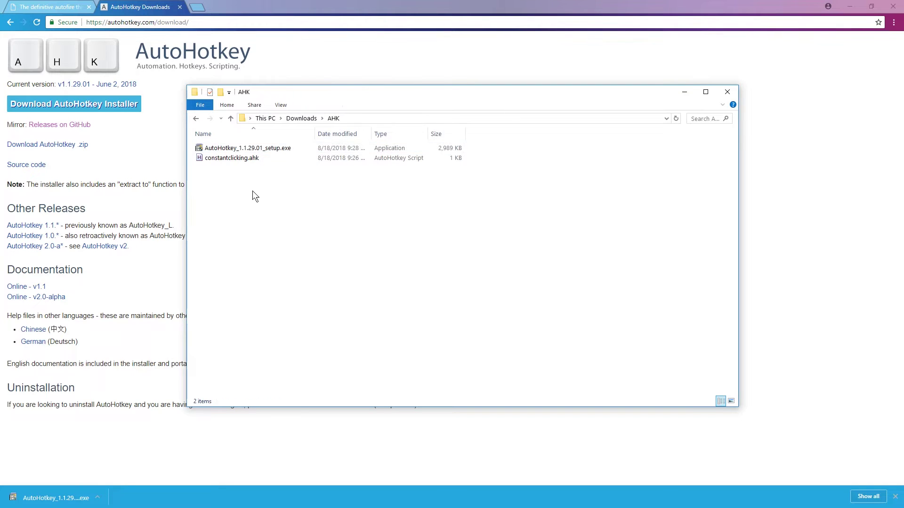
pyautogui.moveTo(292, 196); pyautogui.dragTo(245, 158)
pyautogui.keyDown('ctrl'); pyautogui.scroll(4, 244, 174); pyautogui.keyUp('ctrl')
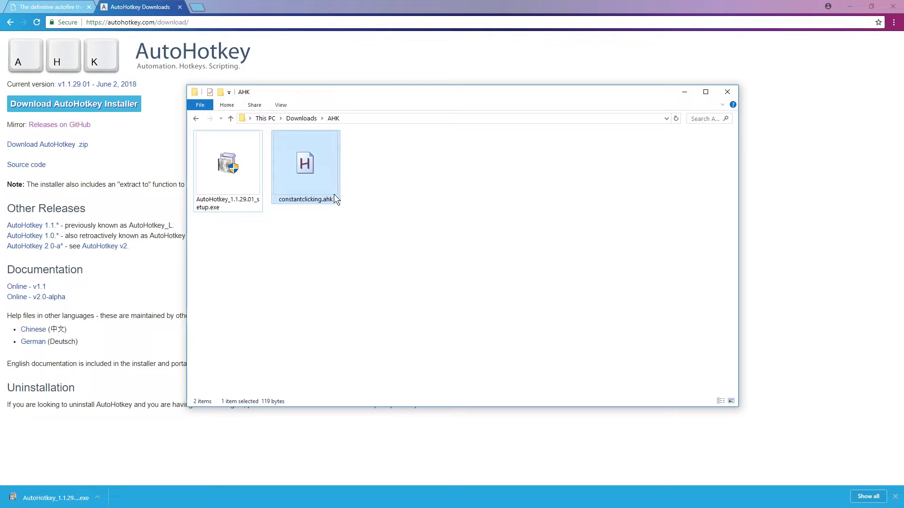
pyautogui.click(331, 195)
pyautogui.click(281, 106)
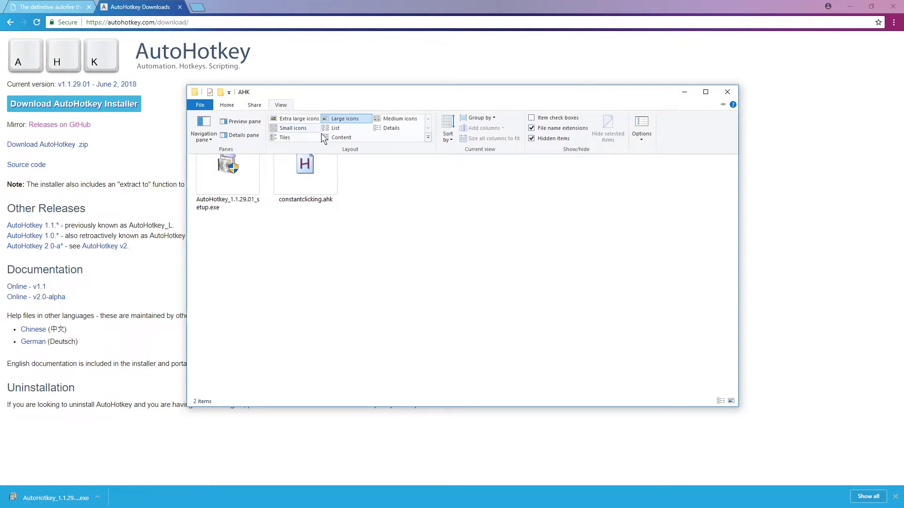
# Uncheck 'Hide extensions for known file types' in Folder Options and apply with OK
pyautogui.click(649, 128)
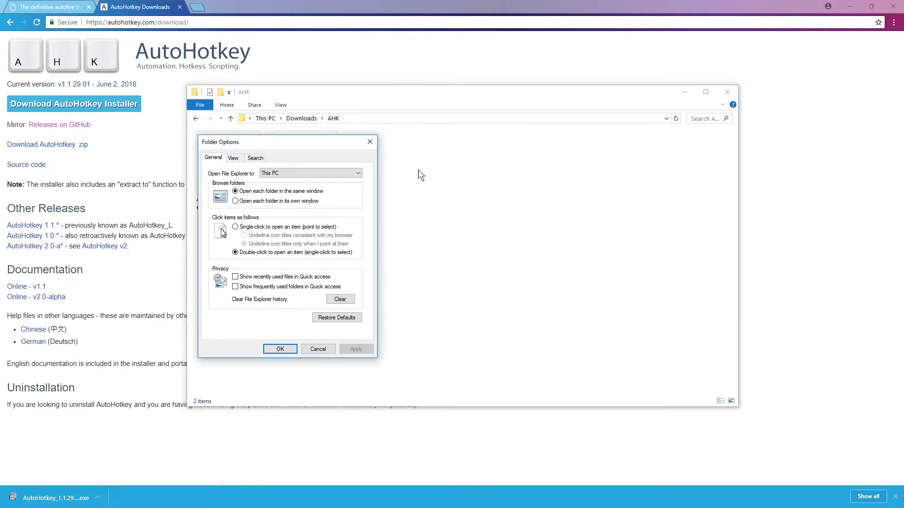
pyautogui.click(255, 158)
pyautogui.click(234, 159)
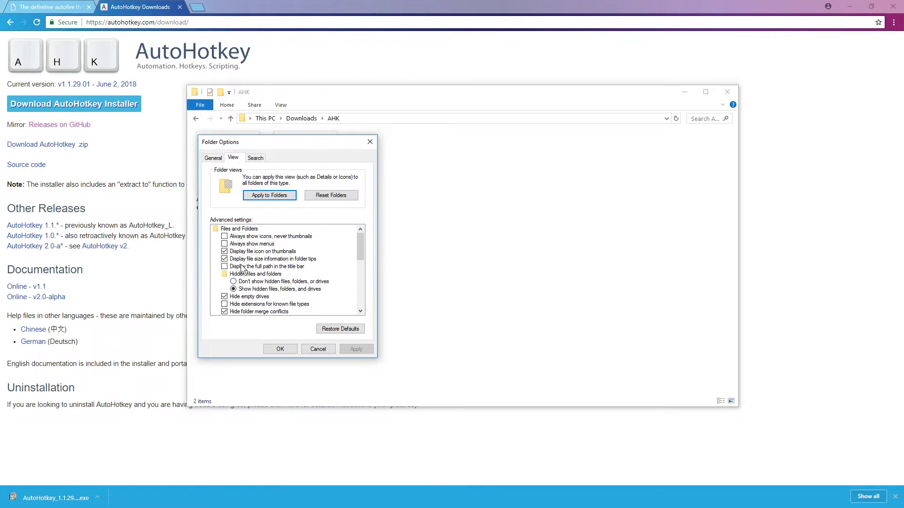
pyautogui.click(224, 304)
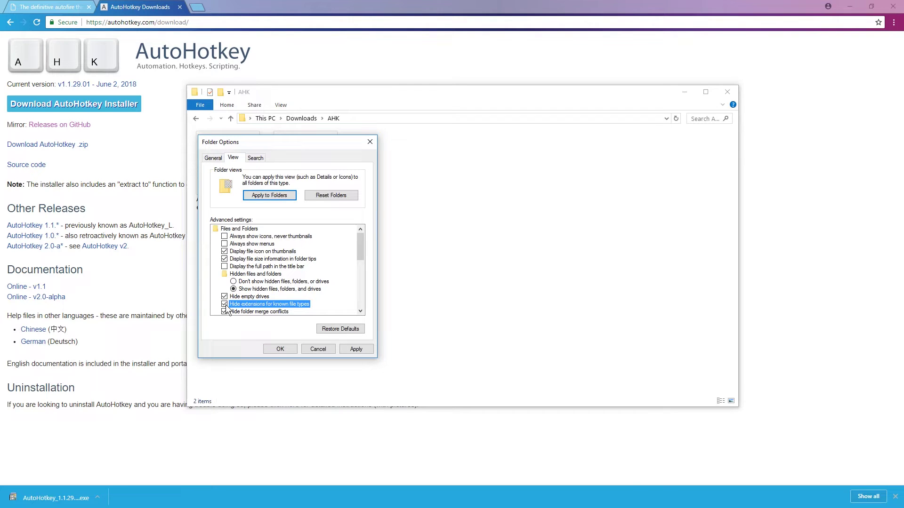
pyautogui.click(356, 348)
pyautogui.moveTo(307, 143); pyautogui.dragTo(561, 140)
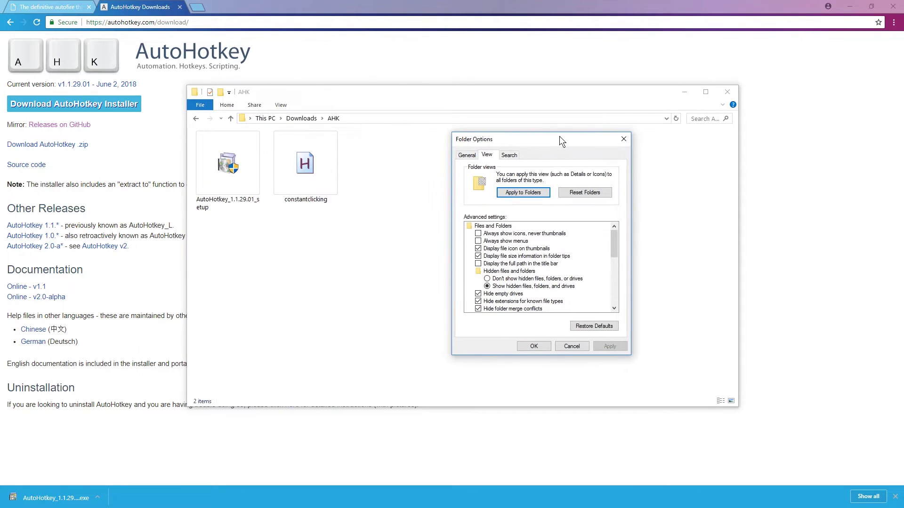
pyautogui.click(478, 302)
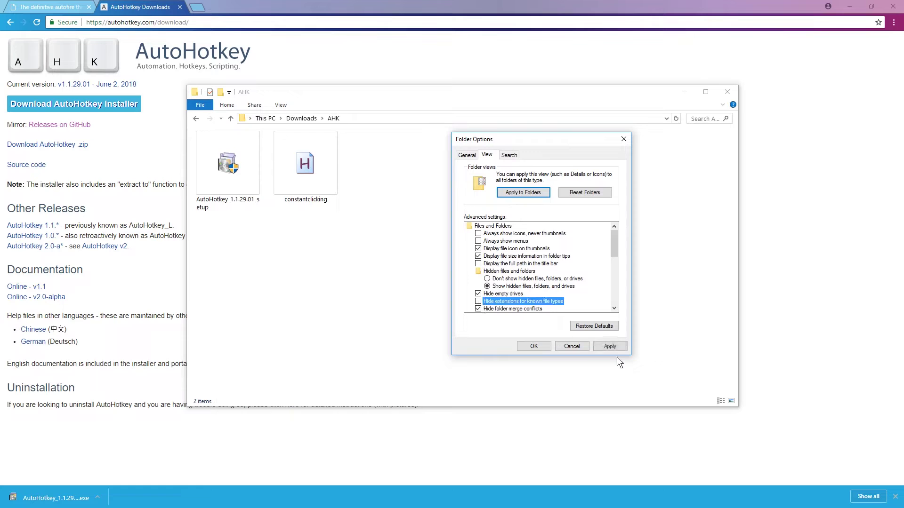
pyautogui.click(612, 347)
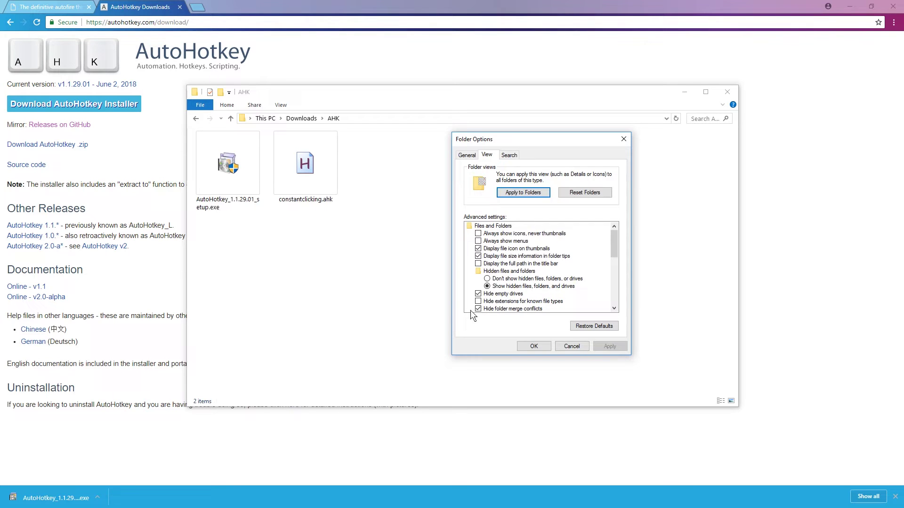
pyautogui.click(533, 346)
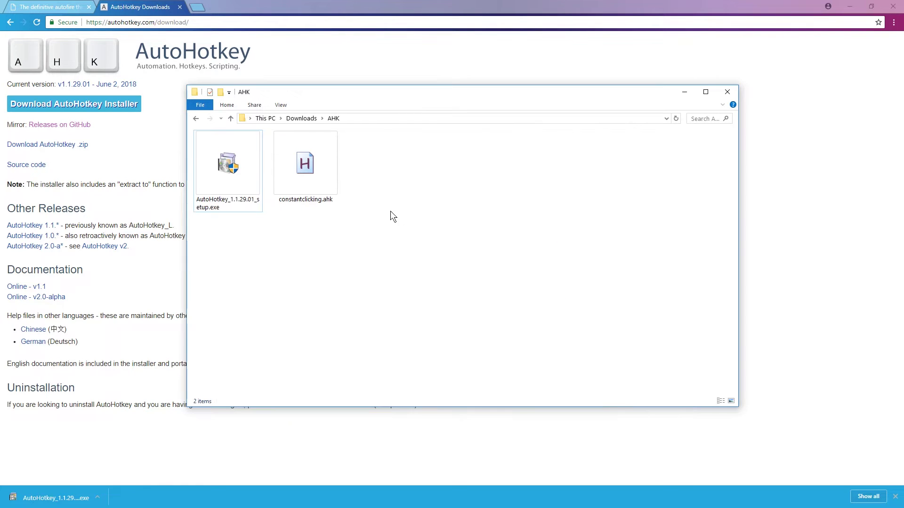
# Exit the running AutoHotkey script from the tray and move Notepad2 to the right
pyautogui.click(316, 160)
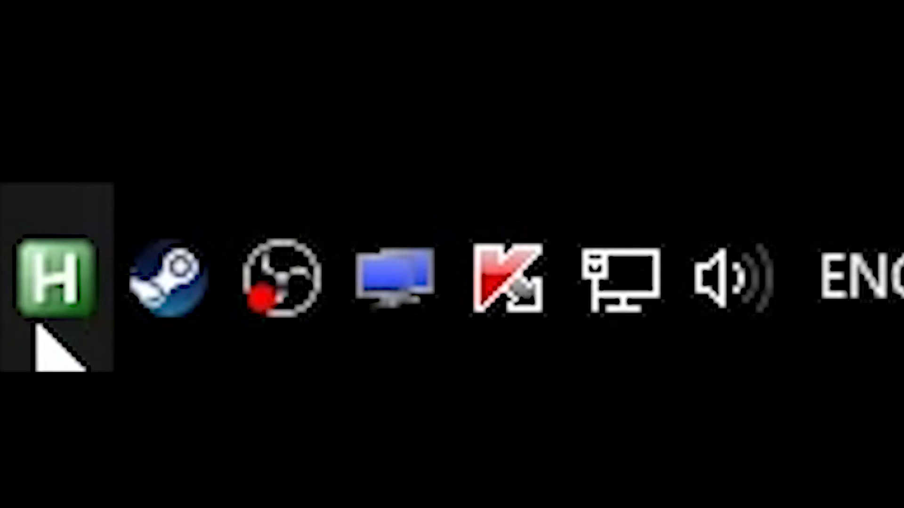
pyautogui.rightClick(45, 246)
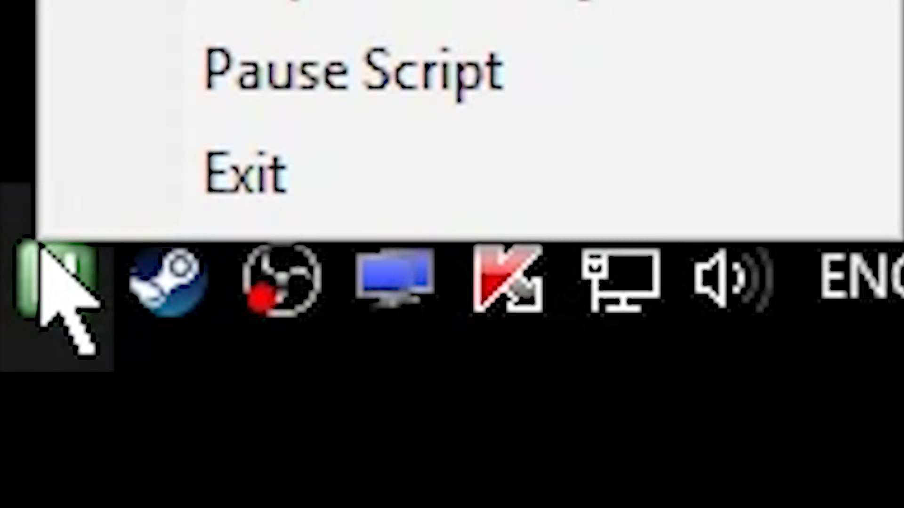
pyautogui.click(252, 184)
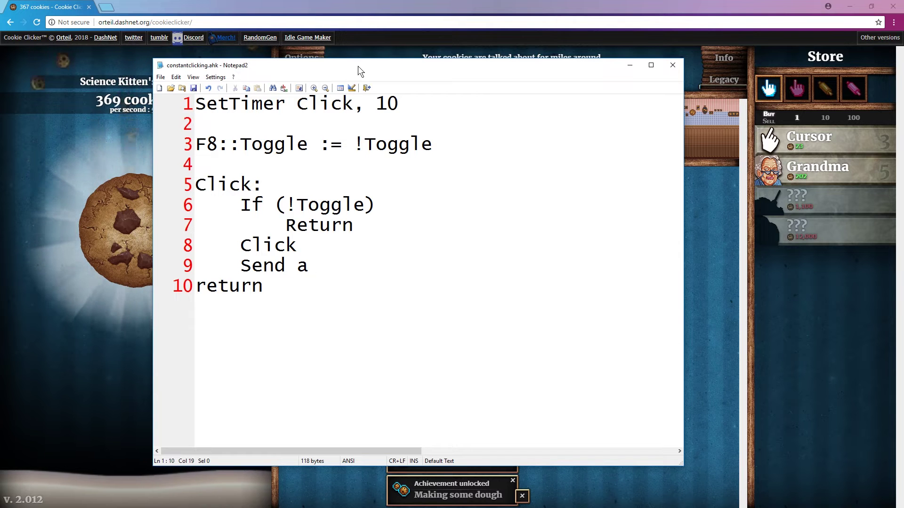
pyautogui.moveTo(358, 66); pyautogui.dragTo(497, 75)
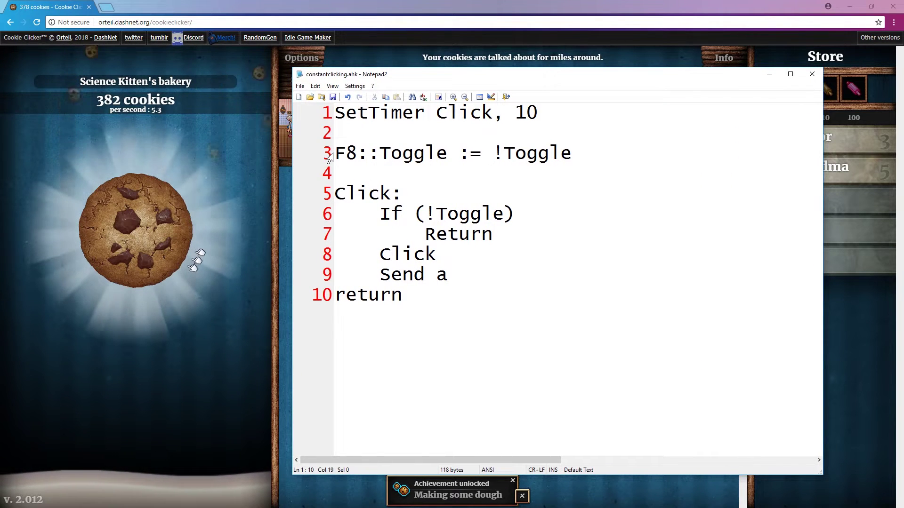
# Inspect the F8::Toggle line in Notepad2 by selecting its parts
pyautogui.click(341, 152)
pyautogui.moveTo(341, 151); pyautogui.dragTo(425, 153)
pyautogui.doubleClick(369, 153)
pyautogui.tripleClick(368, 153)
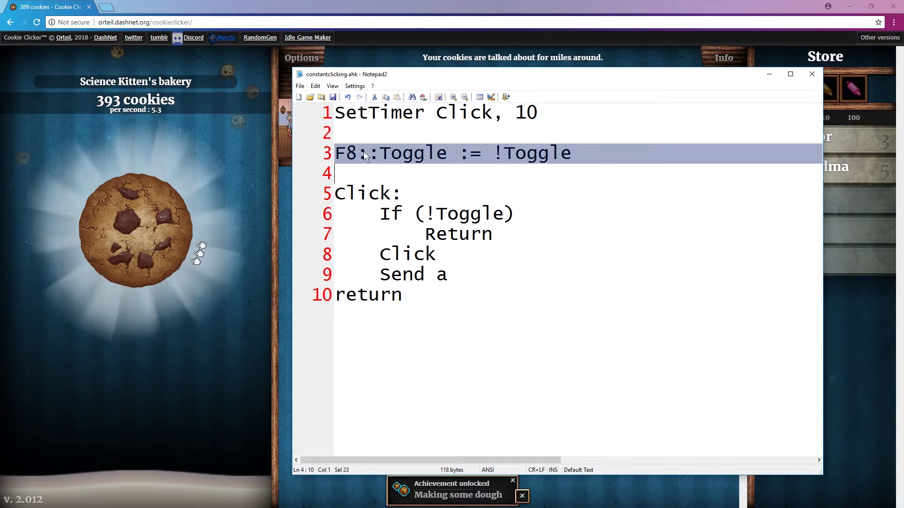
pyautogui.doubleClick(397, 156)
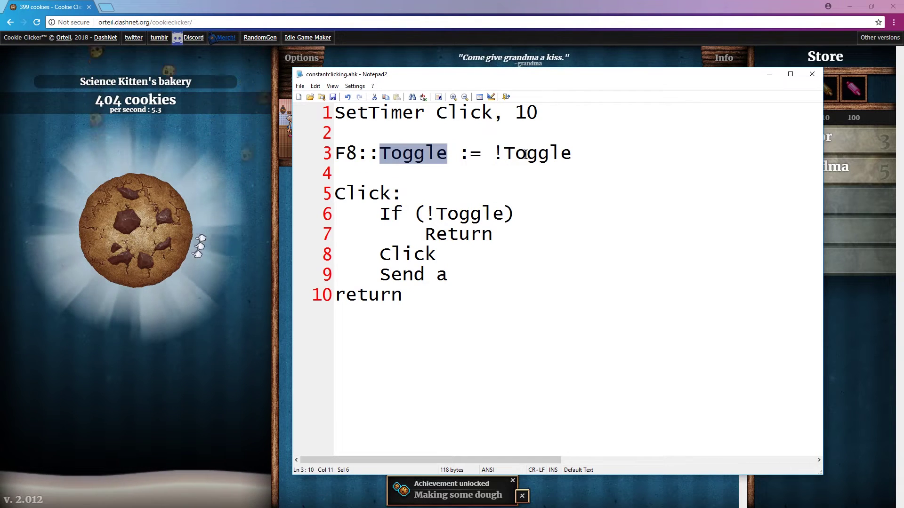
pyautogui.moveTo(379, 153)
pyautogui.mouseDown()
pyautogui.moveTo(335, 153)
pyautogui.moveTo(364, 152)
pyautogui.mouseUp()
pyautogui.click(357, 153)
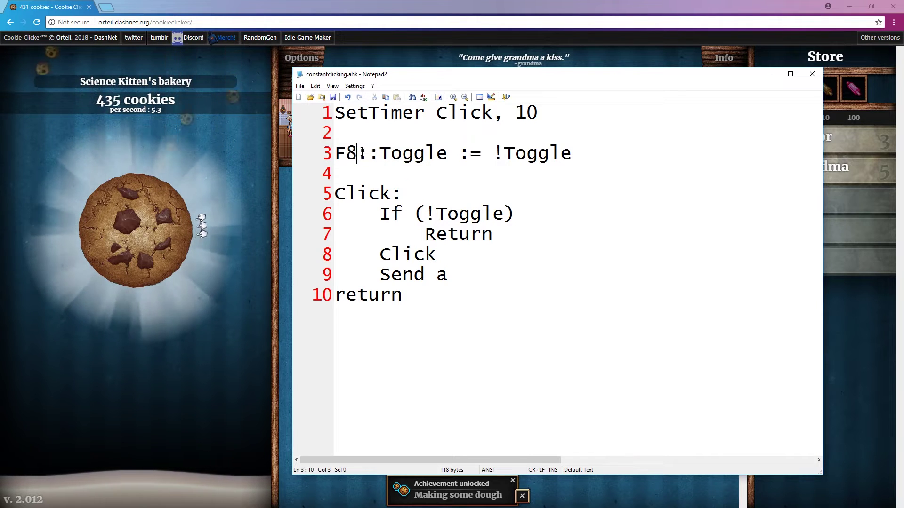
# Autoclick the big cookie in Cookie Clicker up to 590 cookies, then return to the script
pyautogui.click(141, 324)
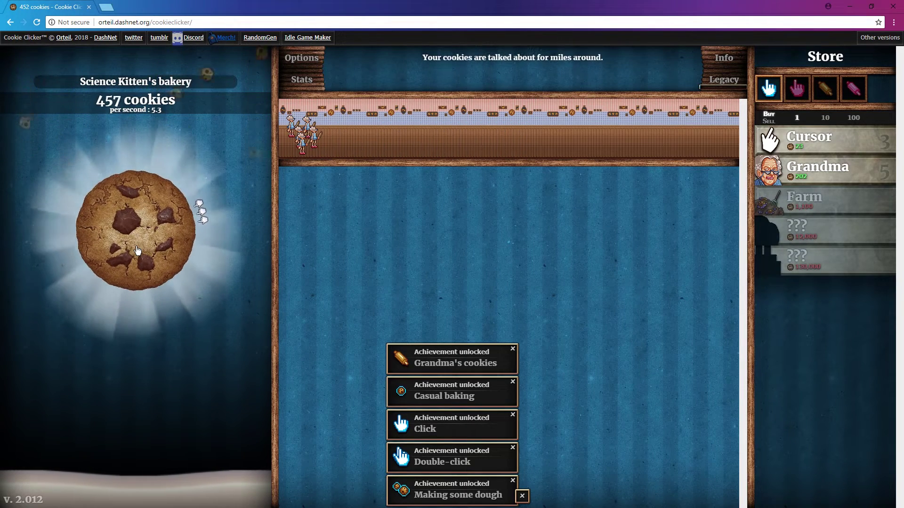
pyautogui.click(137, 250)
pyautogui.click(137, 250)
pyautogui.click(137, 250)
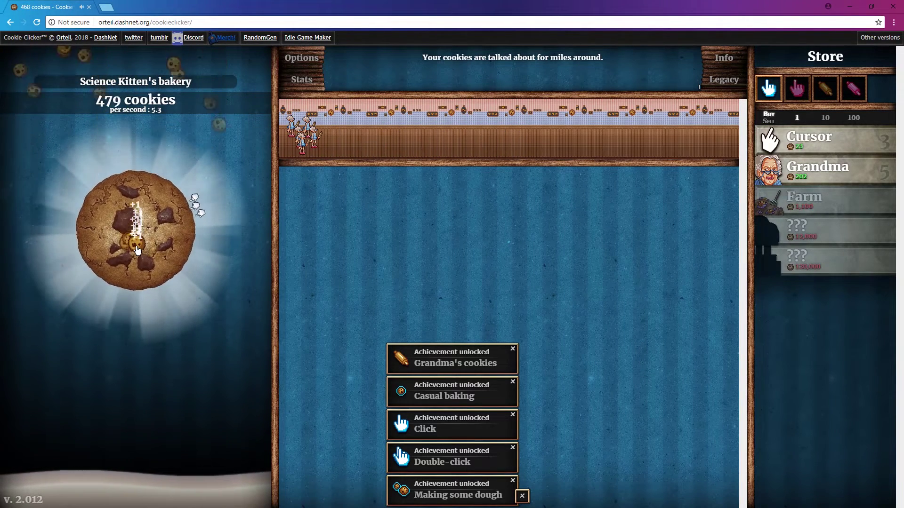
pyautogui.click(137, 250)
pyautogui.click(137, 250)
pyautogui.click(137, 250)
pyautogui.click(137, 250)
pyautogui.click(137, 250)
pyautogui.click(137, 250)
pyautogui.click(137, 250)
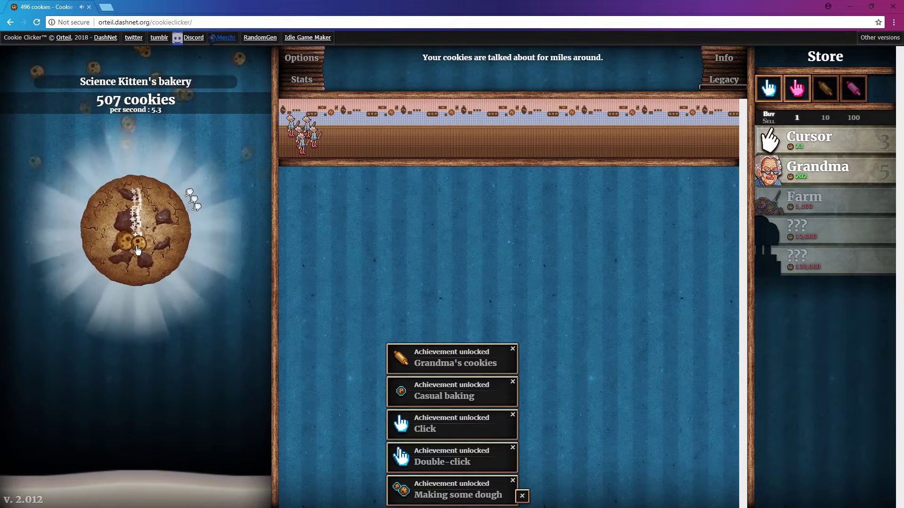
pyautogui.click(137, 250)
pyautogui.click(137, 250)
pyautogui.click(137, 250)
pyautogui.click(137, 250)
pyautogui.click(137, 250)
pyautogui.click(137, 250)
pyautogui.click(137, 250)
pyautogui.click(137, 250)
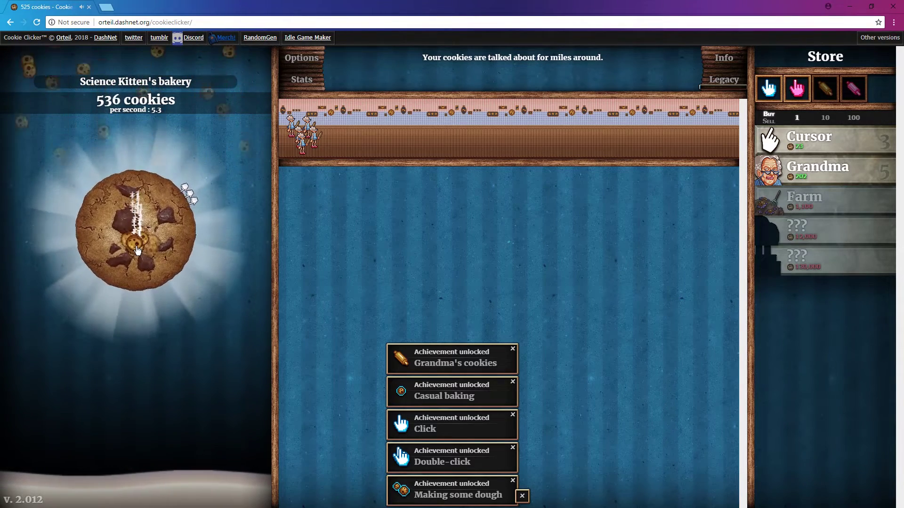
pyautogui.click(137, 250)
pyautogui.click(137, 250)
pyautogui.click(137, 250)
pyautogui.click(136, 249)
pyautogui.click(136, 249)
pyautogui.click(137, 250)
pyautogui.click(137, 250)
pyautogui.click(137, 250)
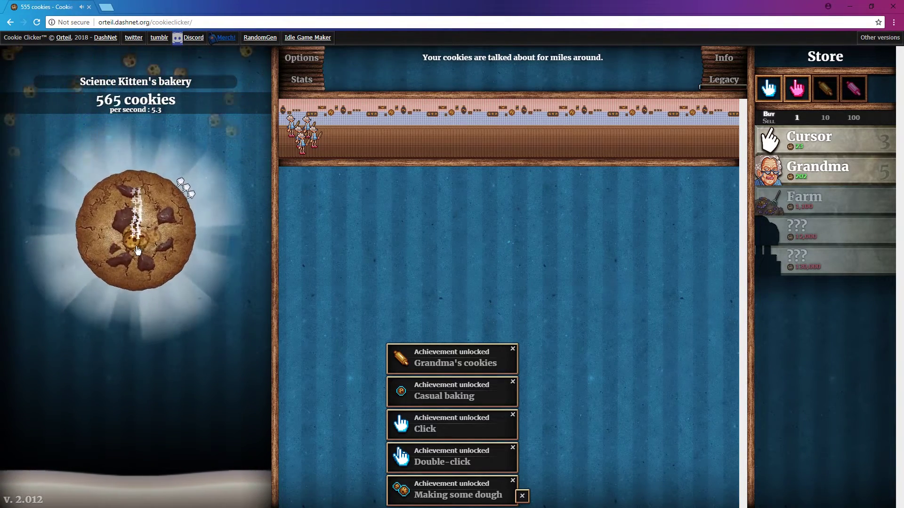
pyautogui.click(137, 250)
pyautogui.click(137, 250)
pyautogui.click(137, 250)
pyautogui.click(137, 250)
pyautogui.click(137, 250)
pyautogui.click(137, 249)
pyautogui.click(137, 250)
pyautogui.click(137, 250)
pyautogui.hotkey('alt', 'Tab')
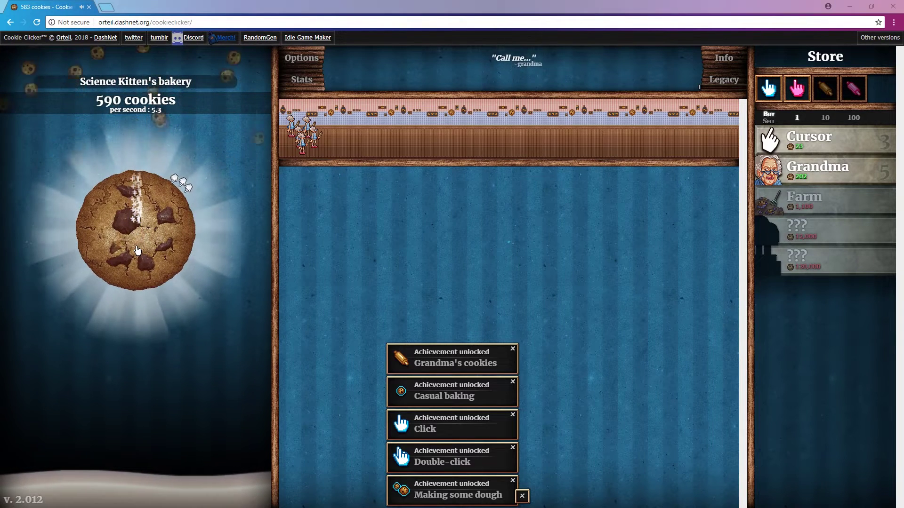
pyautogui.click(557, 104)
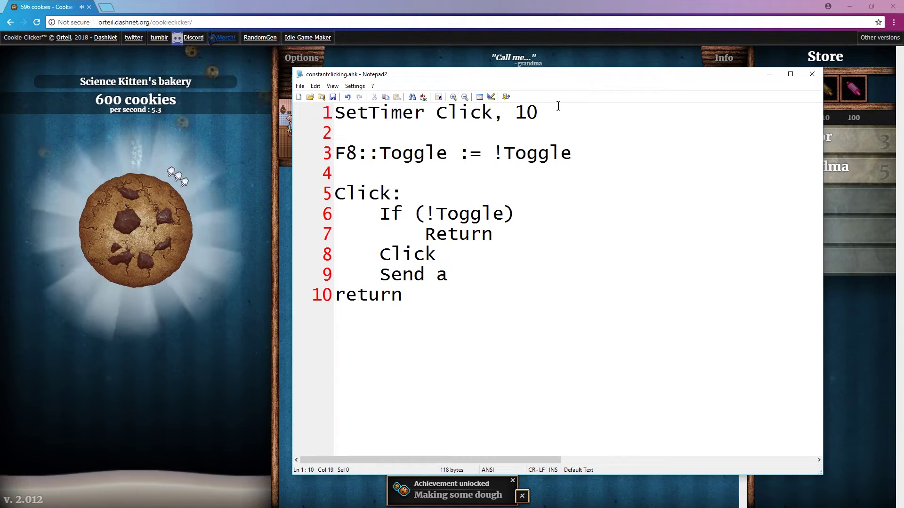
pyautogui.write('0')
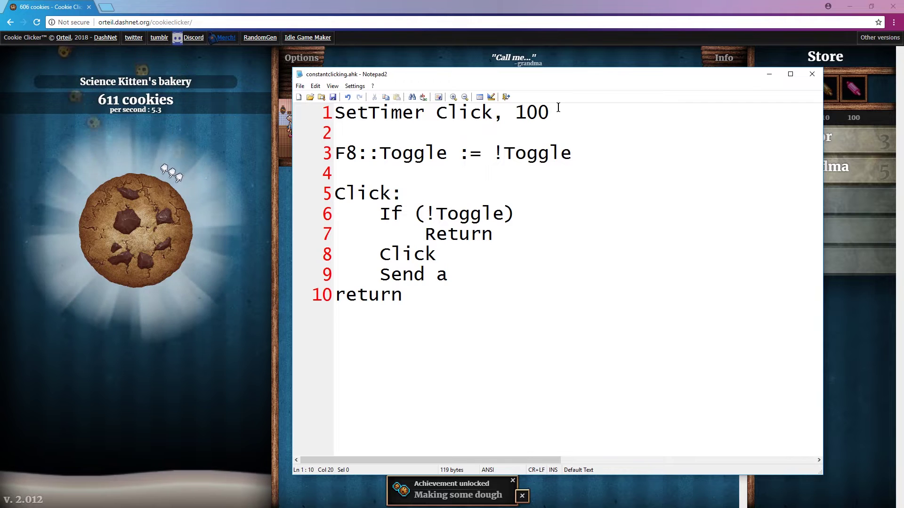
pyautogui.press('BackSpace')
pyautogui.write('00')
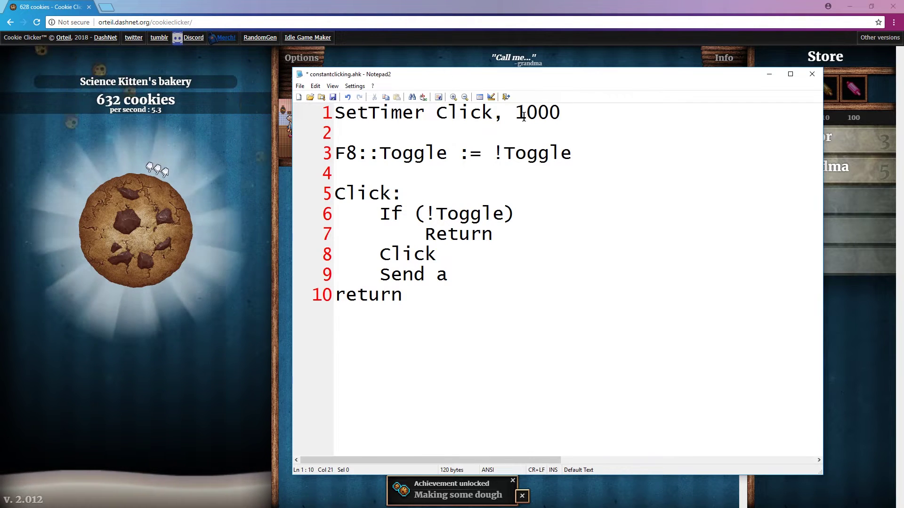
pyautogui.moveTo(559, 112); pyautogui.dragTo(515, 116)
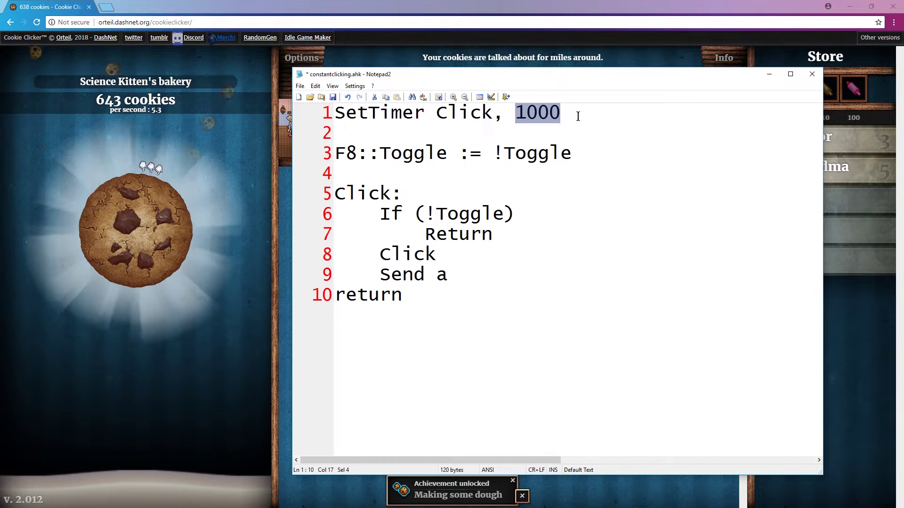
pyautogui.hotkey('shift', 'Right')
pyautogui.press('BackSpace')
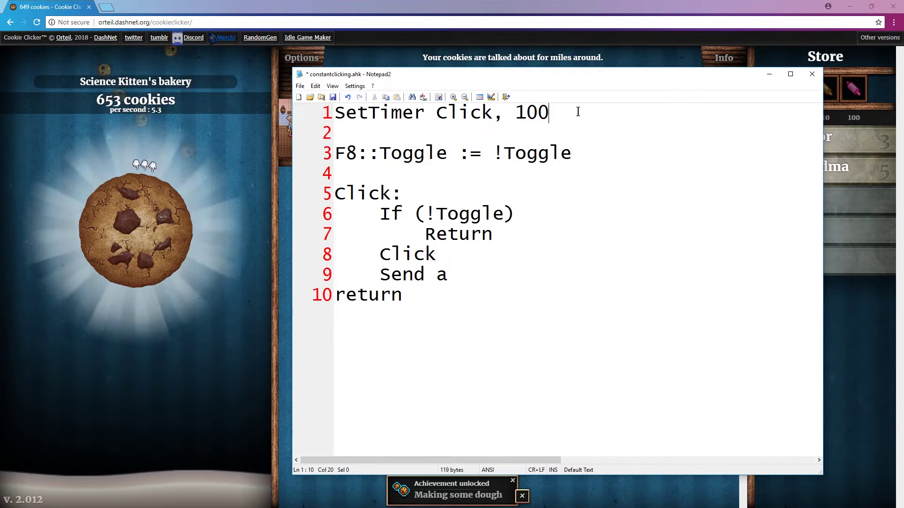
pyautogui.press('BackSpace')
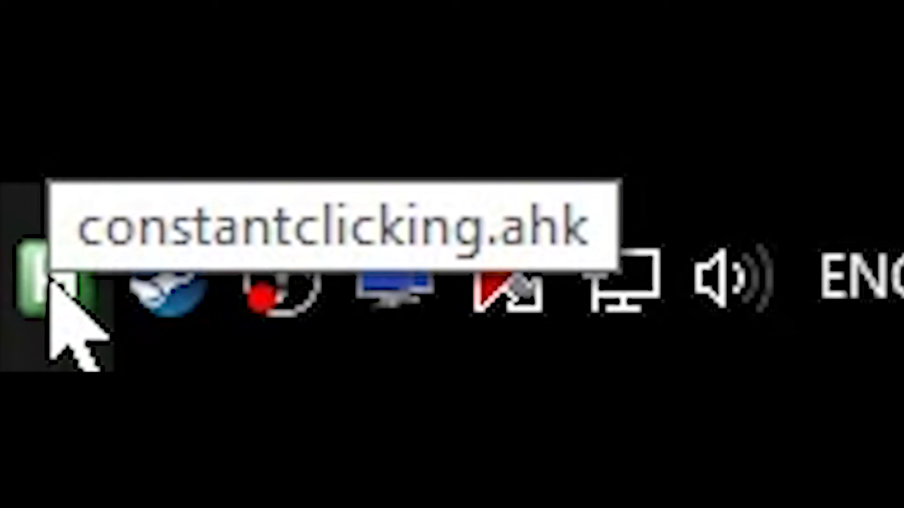
# Exit and relaunch constantclicking.ahk, then autoclick the big cookie
pyautogui.rightClick(64, 277)
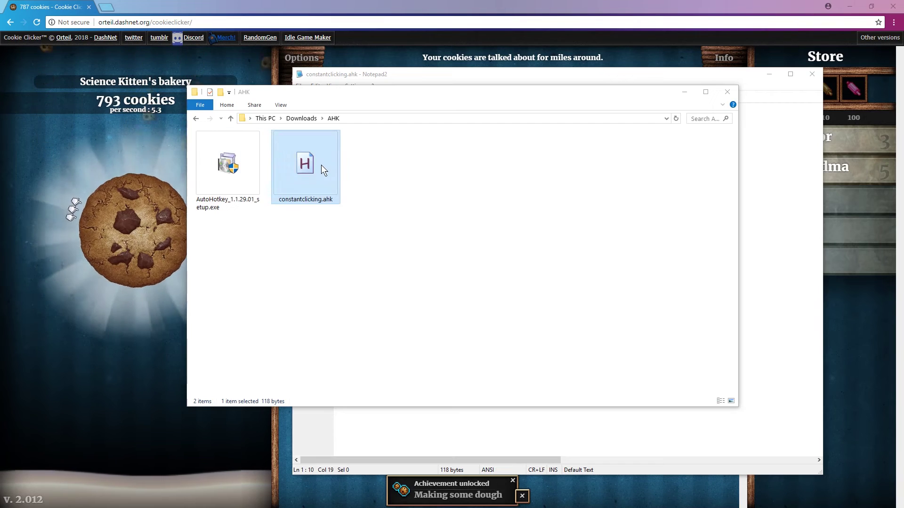
pyautogui.click(321, 165)
pyautogui.click(129, 201)
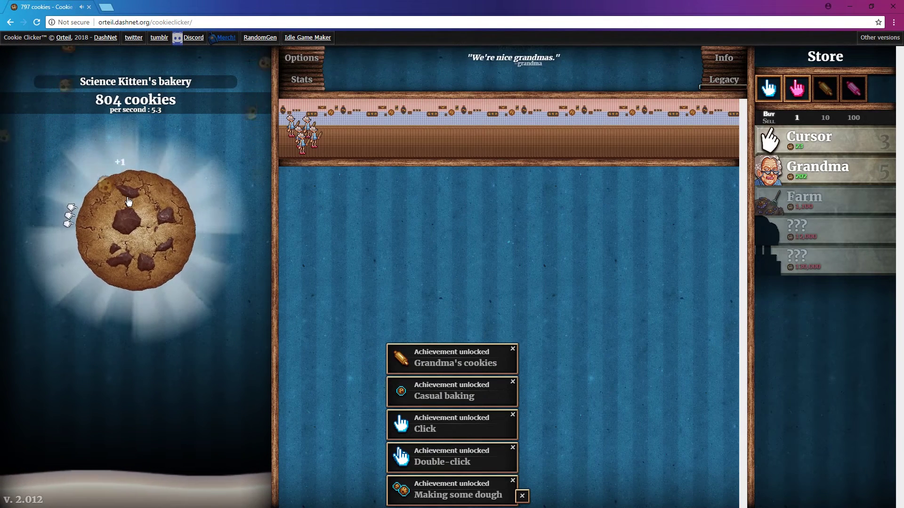
pyautogui.click(129, 201)
pyautogui.click(129, 201)
pyautogui.click(128, 202)
pyautogui.click(129, 201)
pyautogui.click(129, 202)
pyautogui.click(128, 201)
pyautogui.click(128, 202)
pyautogui.click(128, 202)
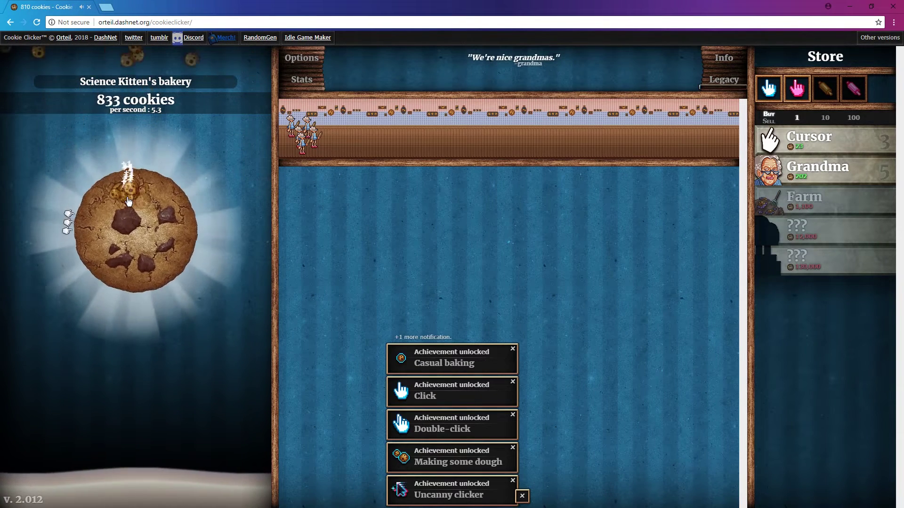
pyautogui.click(128, 201)
pyautogui.click(129, 201)
pyautogui.click(128, 201)
pyautogui.click(128, 201)
pyautogui.click(129, 202)
pyautogui.click(128, 202)
pyautogui.click(129, 201)
pyautogui.click(129, 202)
pyautogui.click(156, 221)
pyautogui.click(156, 222)
pyautogui.click(156, 221)
pyautogui.click(156, 221)
pyautogui.click(156, 221)
pyautogui.click(156, 222)
pyautogui.click(156, 221)
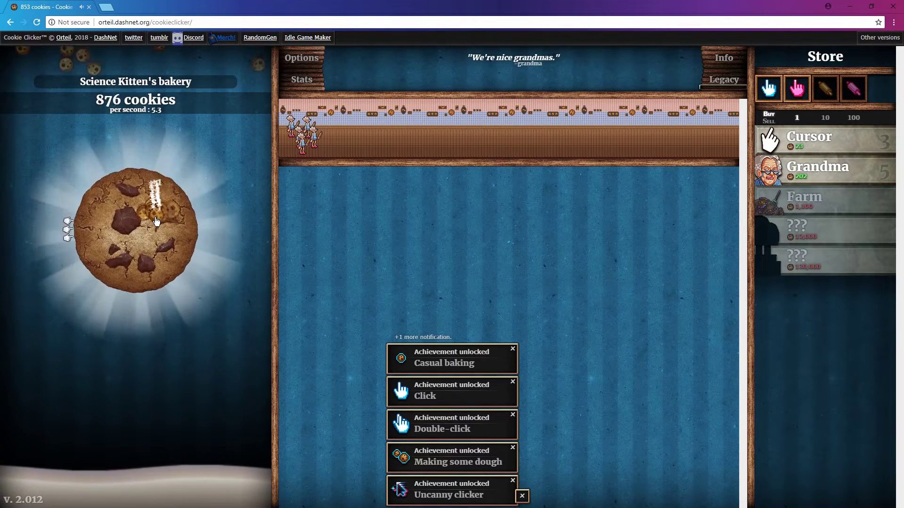
pyautogui.click(156, 221)
pyautogui.click(156, 221)
pyautogui.click(156, 221)
pyautogui.click(157, 221)
pyautogui.click(156, 222)
pyautogui.click(156, 222)
pyautogui.click(157, 221)
pyautogui.click(156, 221)
pyautogui.click(156, 221)
pyautogui.click(156, 221)
pyautogui.click(157, 221)
pyautogui.click(156, 222)
pyautogui.click(157, 221)
pyautogui.click(156, 221)
pyautogui.click(157, 222)
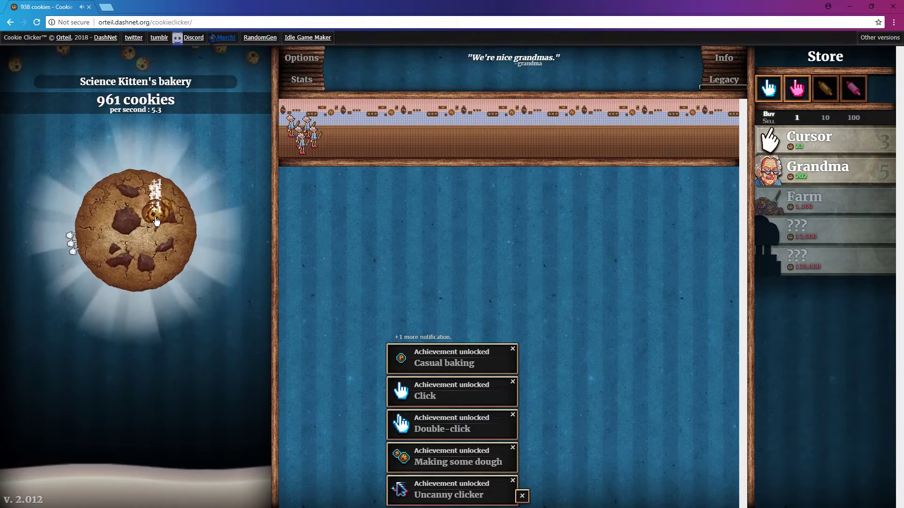
pyautogui.click(156, 222)
pyautogui.click(157, 221)
pyautogui.click(157, 222)
pyautogui.click(156, 221)
pyautogui.click(156, 221)
pyautogui.click(156, 221)
pyautogui.click(157, 222)
pyautogui.click(157, 222)
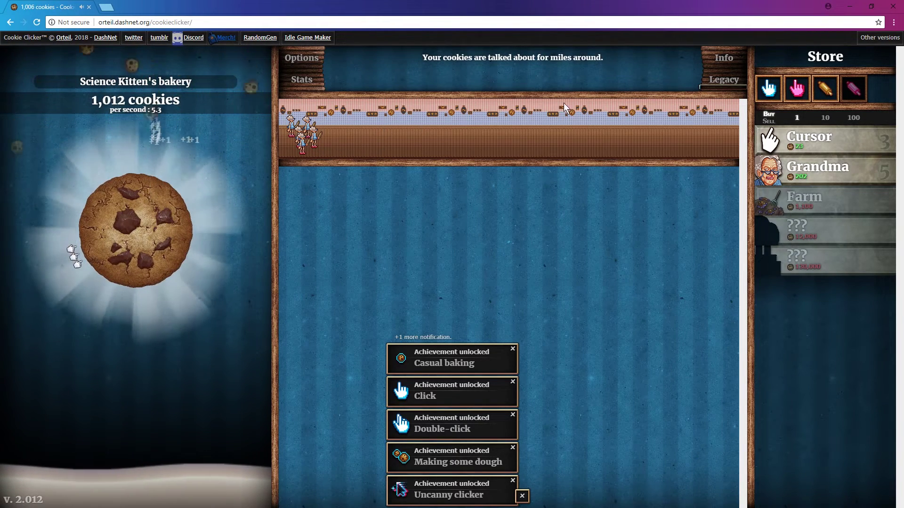
# Buy more Cursors and keep clicking, reaching 17 Cursors at 8.4 cookies per second
pyautogui.click(774, 137)
pyautogui.click(775, 136)
pyautogui.click(775, 137)
pyautogui.click(775, 137)
pyautogui.click(774, 137)
pyautogui.click(775, 137)
pyautogui.click(775, 137)
pyautogui.click(775, 137)
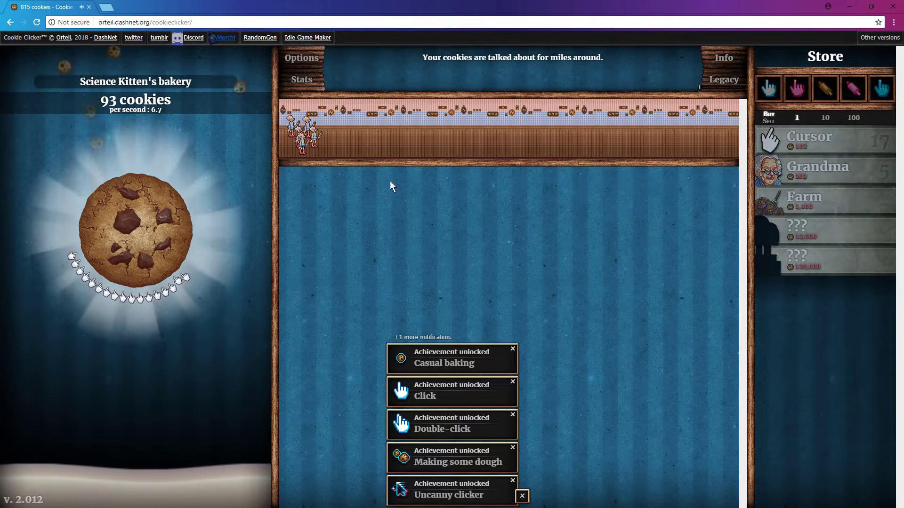
pyautogui.click(169, 244)
pyautogui.click(169, 244)
pyautogui.click(168, 244)
pyautogui.click(169, 244)
pyautogui.click(169, 243)
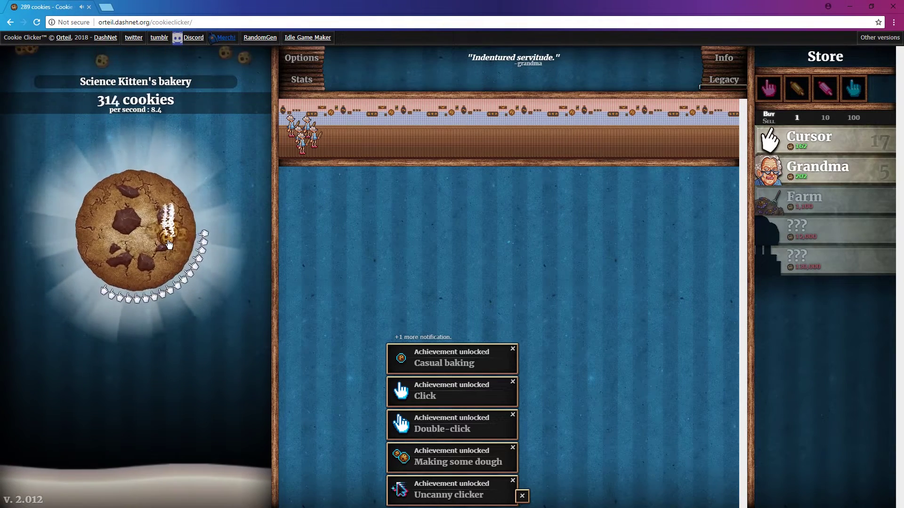
pyautogui.click(169, 243)
pyautogui.click(169, 244)
pyautogui.click(169, 243)
pyautogui.click(169, 243)
pyautogui.click(169, 244)
pyautogui.click(169, 244)
pyautogui.click(169, 244)
pyautogui.click(169, 244)
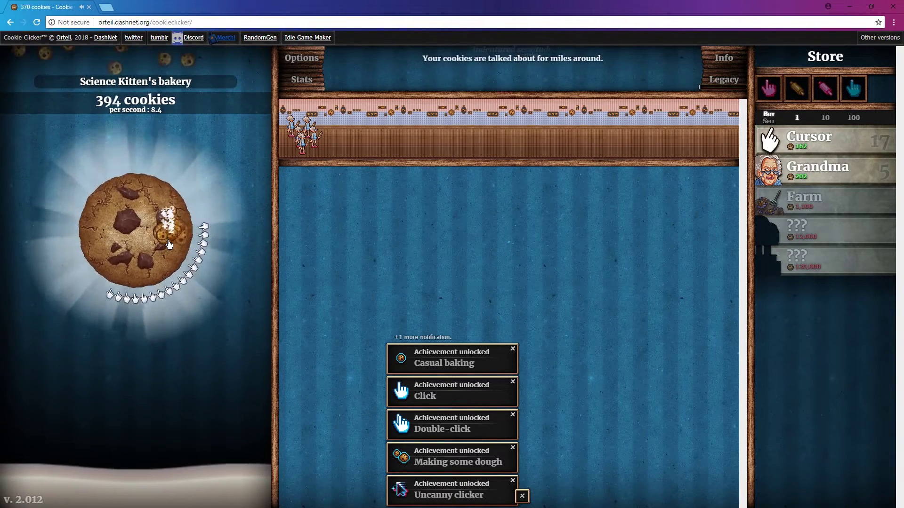
pyautogui.click(169, 244)
pyautogui.click(169, 244)
pyautogui.click(169, 244)
pyautogui.click(169, 243)
pyautogui.click(169, 244)
pyautogui.click(169, 244)
pyautogui.click(169, 244)
pyautogui.click(169, 244)
pyautogui.click(169, 244)
pyautogui.click(169, 244)
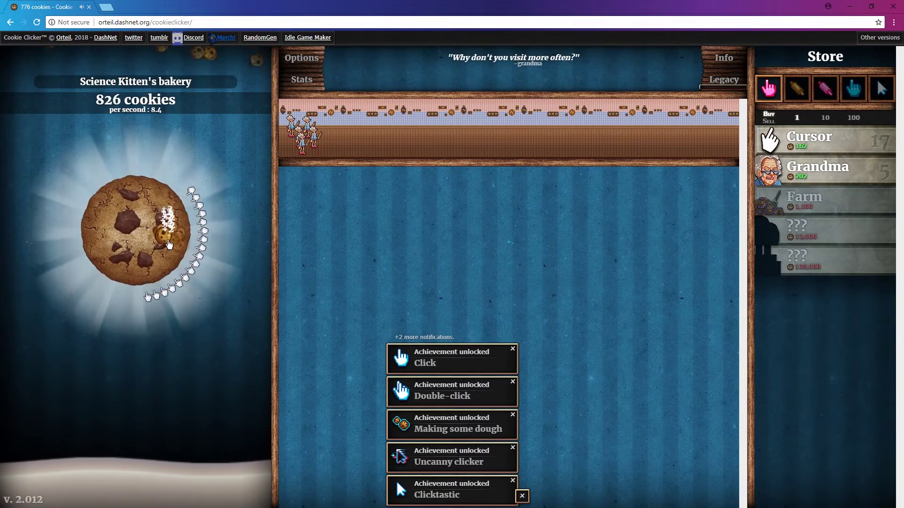
pyautogui.click(169, 243)
pyautogui.click(169, 244)
pyautogui.click(169, 244)
pyautogui.click(169, 244)
pyautogui.click(169, 244)
pyautogui.click(169, 244)
pyautogui.click(169, 244)
pyautogui.click(169, 244)
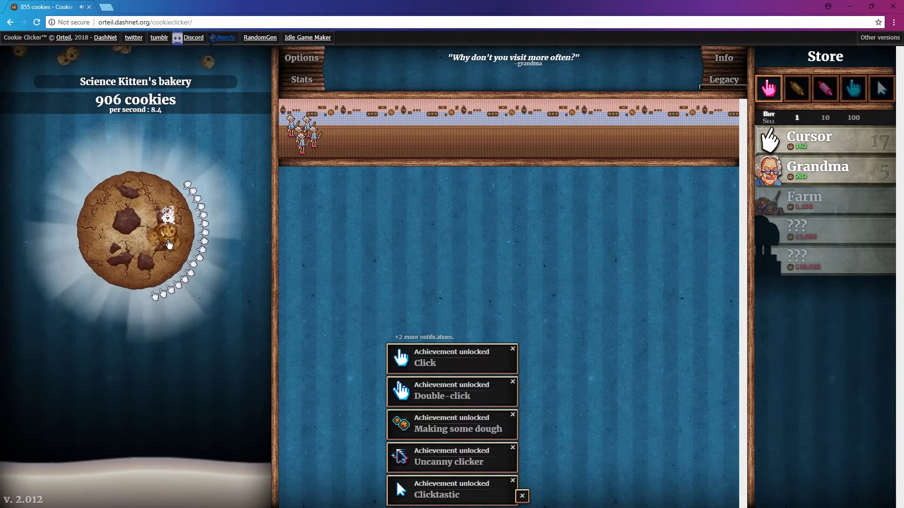
pyautogui.click(169, 244)
pyautogui.click(169, 244)
pyautogui.click(169, 244)
pyautogui.click(169, 243)
pyautogui.click(169, 244)
pyautogui.click(169, 243)
pyautogui.click(169, 243)
pyautogui.click(169, 244)
pyautogui.click(169, 244)
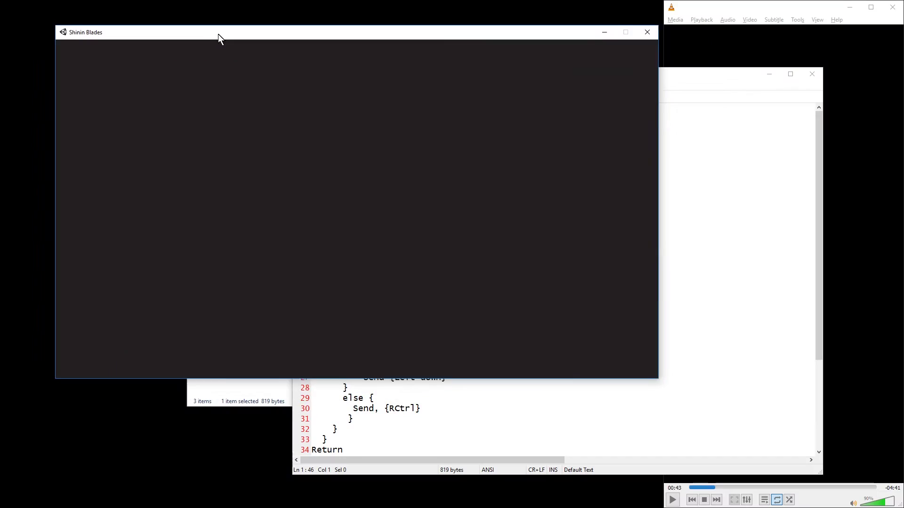
# Shift the game window left, start a match and win rounds with the pink samurai, then return to Notepad2
pyautogui.moveTo(219, 34); pyautogui.dragTo(181, 28)
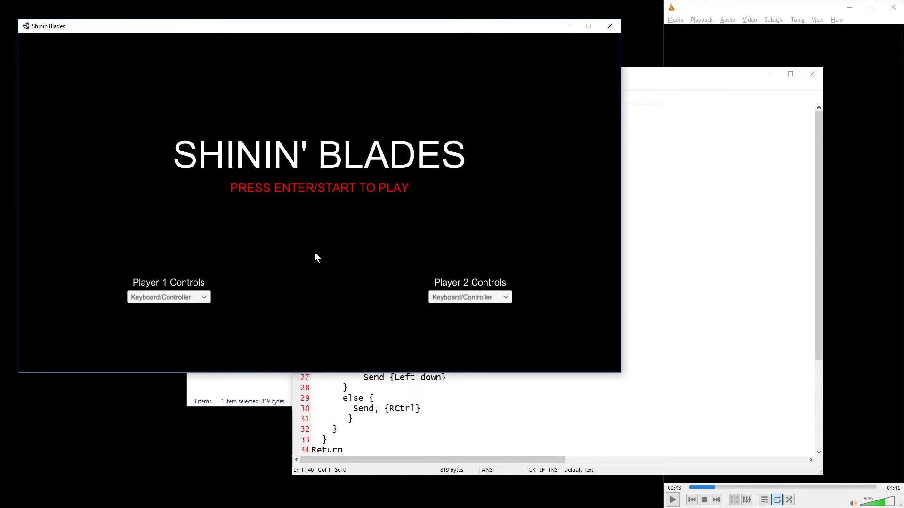
pyautogui.press('Return')
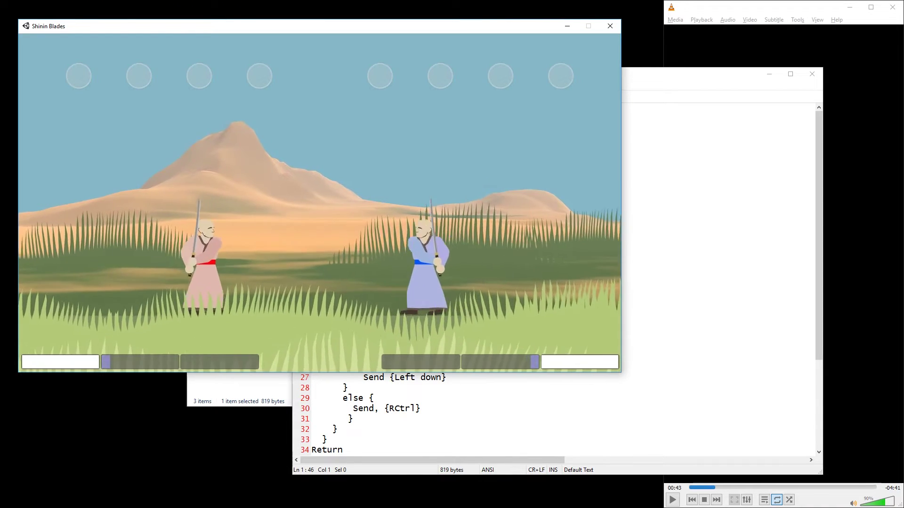
pyautogui.press('space')
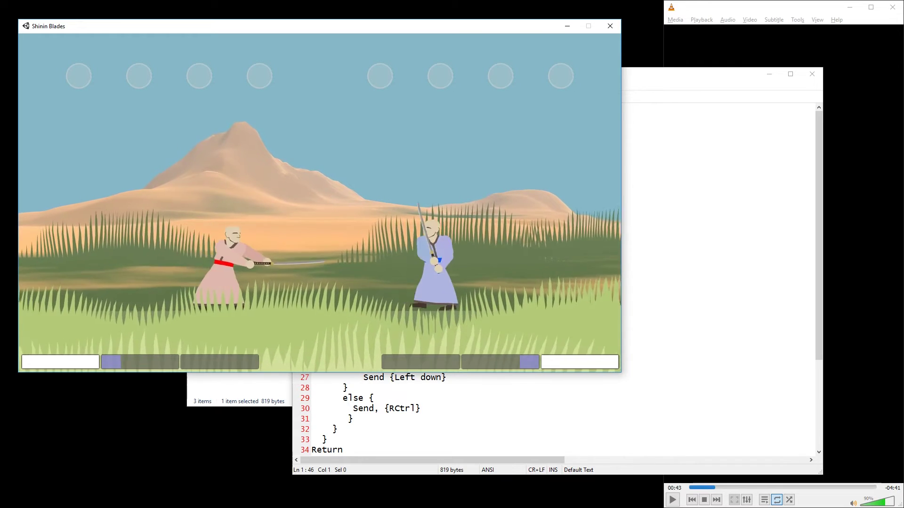
pyautogui.press('Right')
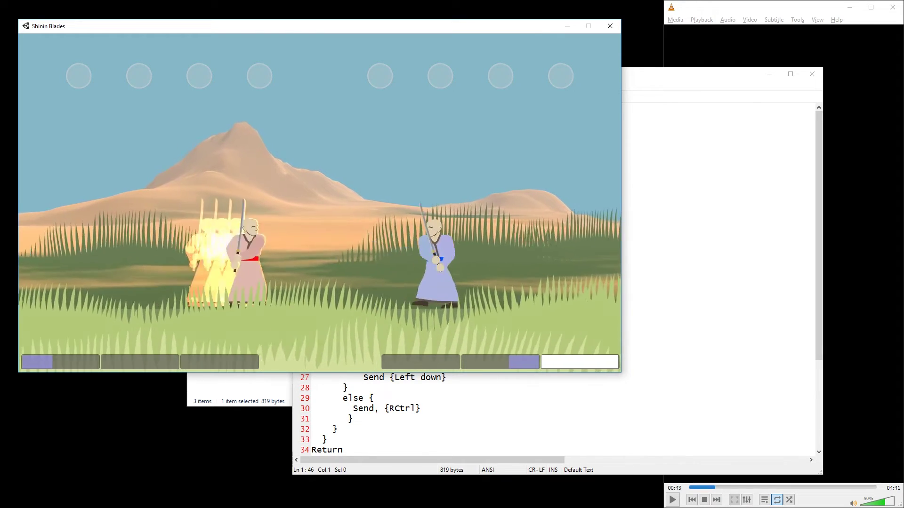
pyautogui.press('space')
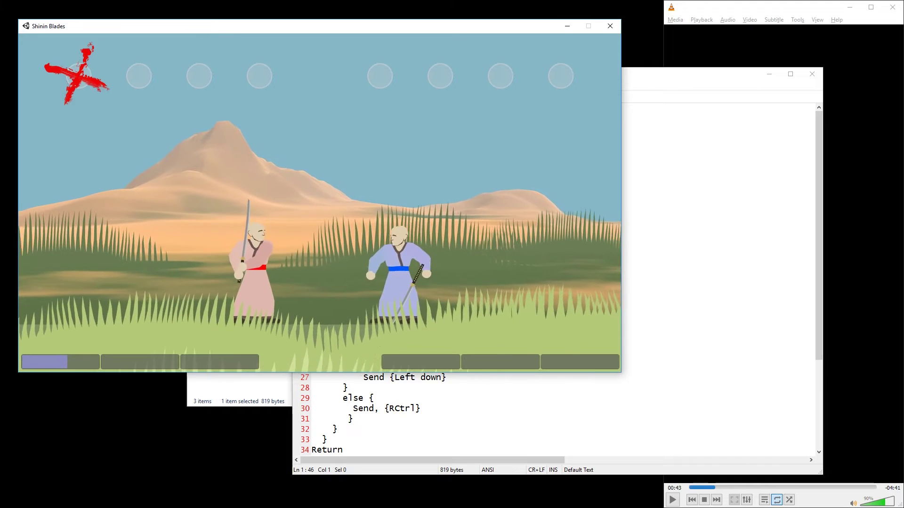
pyautogui.press('space')
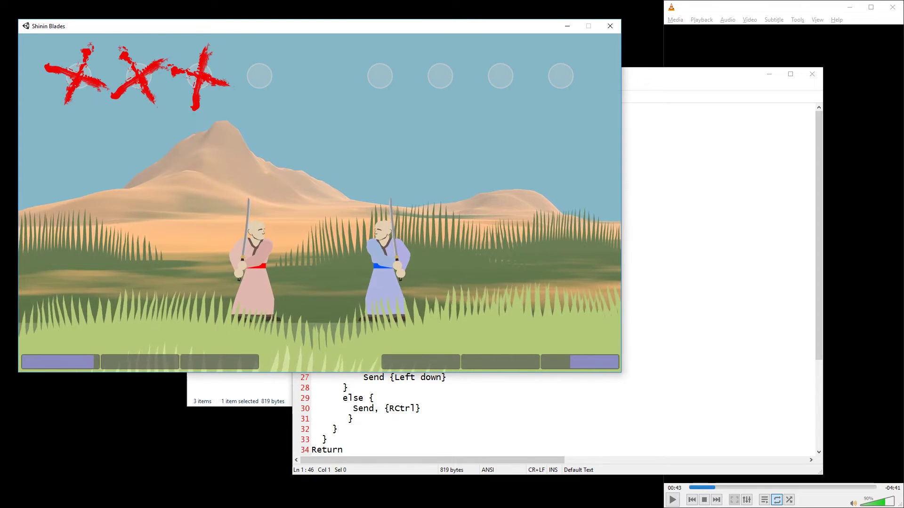
pyautogui.click(691, 253)
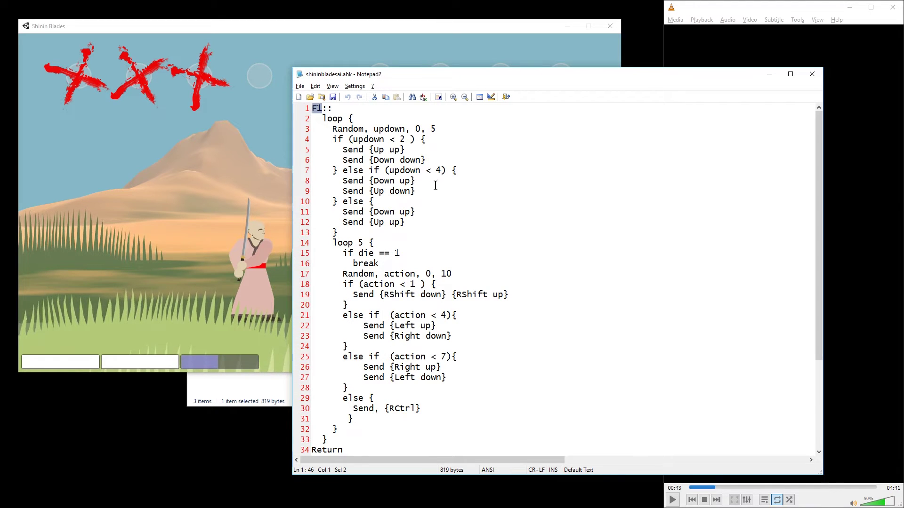
# Run shininbladesai.ahk from the AHK folder and bring Shinin' Blades back to the front
pyautogui.click(230, 402)
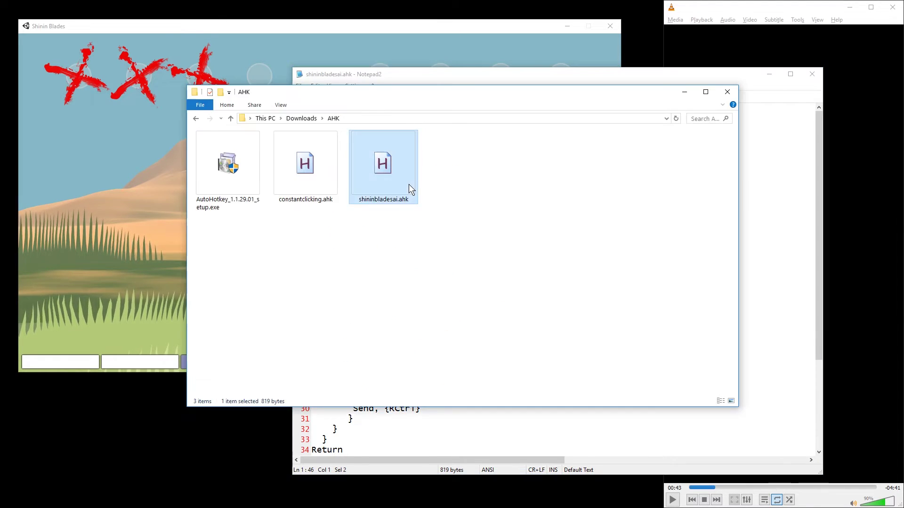
pyautogui.doubleClick(402, 172)
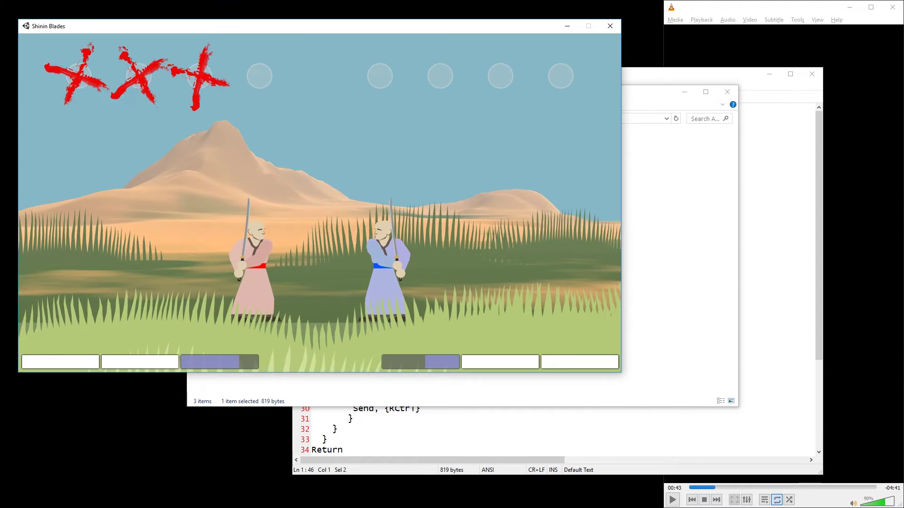
pyautogui.click(645, 232)
pyautogui.click(674, 229)
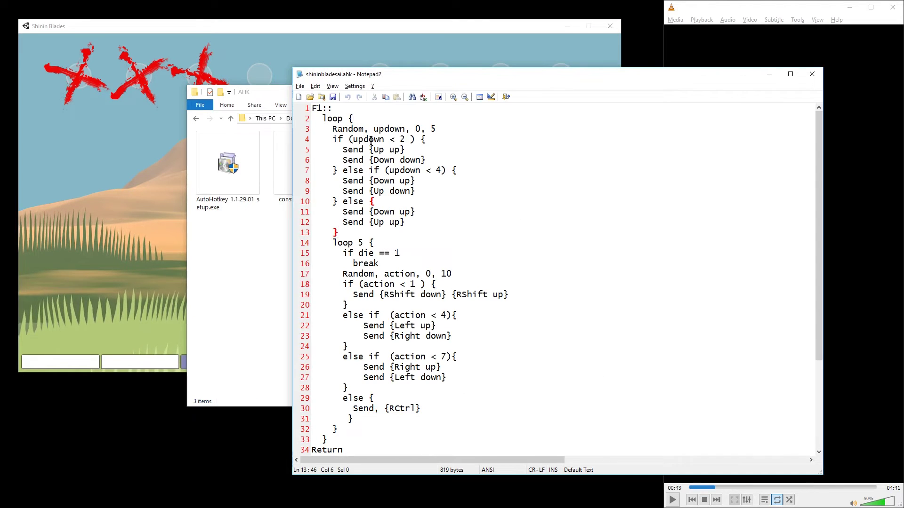
pyautogui.click(141, 188)
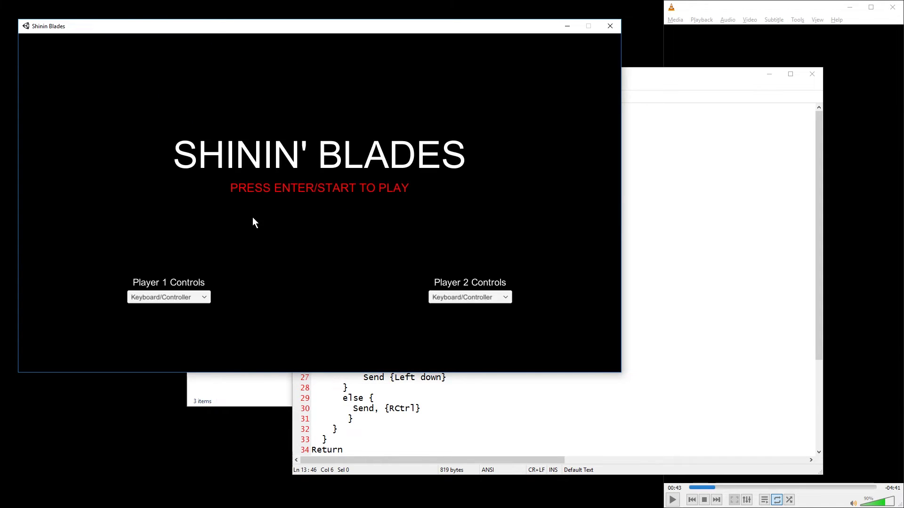
# Start a new match, let the F1 AI script fight, then switch to the AHK folder
pyautogui.press('Return')
pyautogui.press('Return')
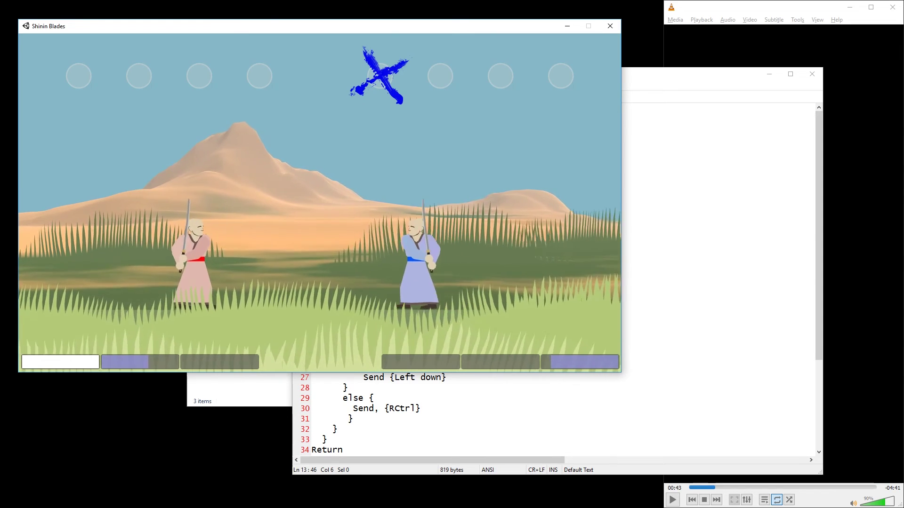
pyautogui.hotkey('alt', 'Tab')
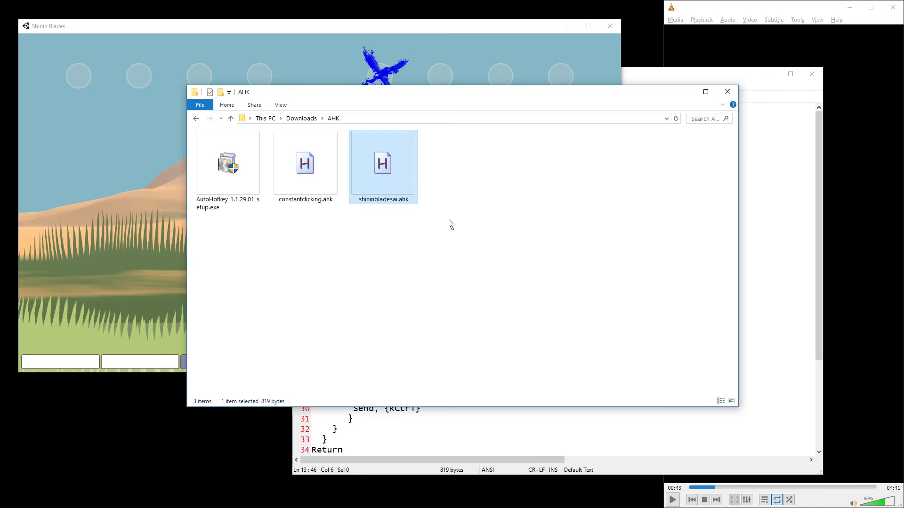
# Select shininbladesai.ahk in the AHK folder and switch to the script in Notepad2
pyautogui.click(438, 235)
pyautogui.click(293, 28)
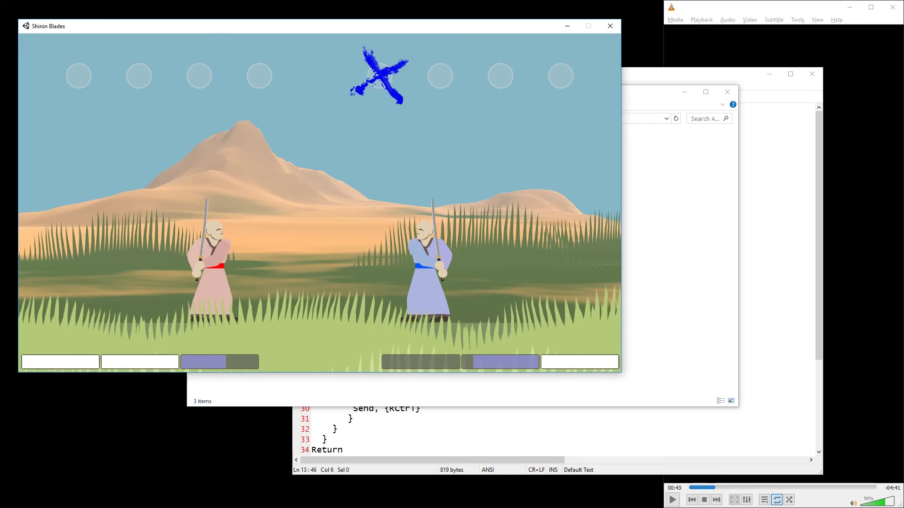
pyautogui.click(659, 230)
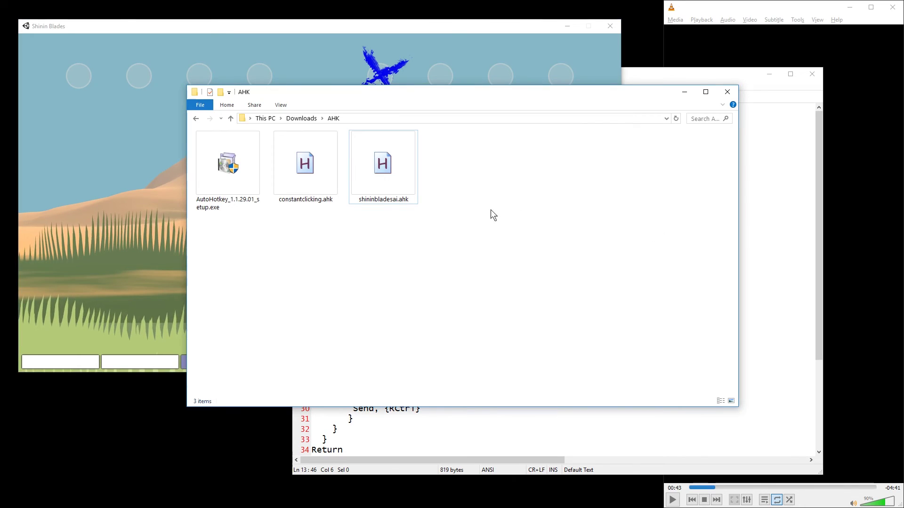
pyautogui.moveTo(438, 220); pyautogui.dragTo(399, 189)
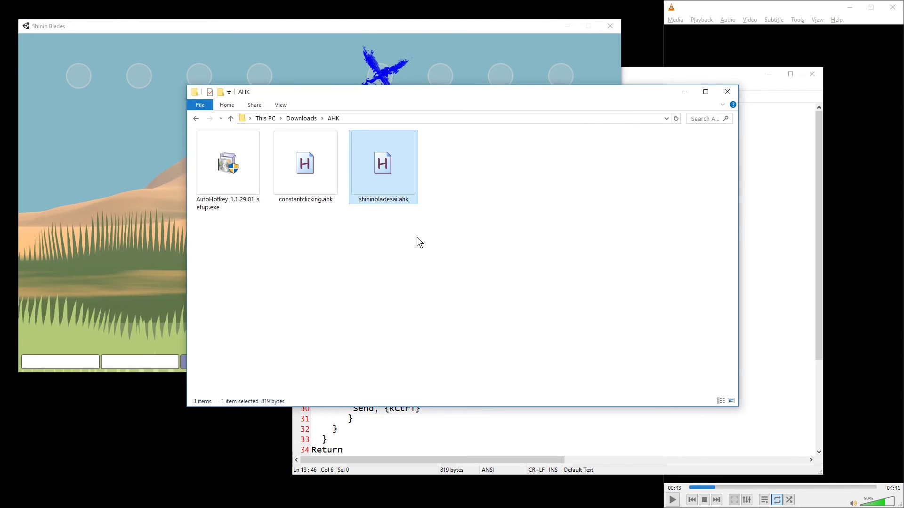
pyautogui.click(424, 454)
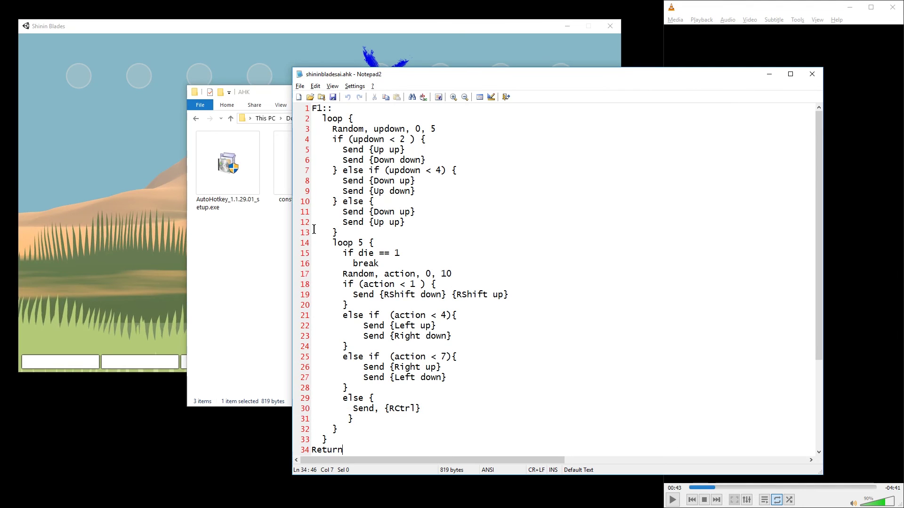
# Delete the F1:: label and final Return line, then undo to restore the script
pyautogui.moveTo(333, 108); pyautogui.dragTo(287, 98)
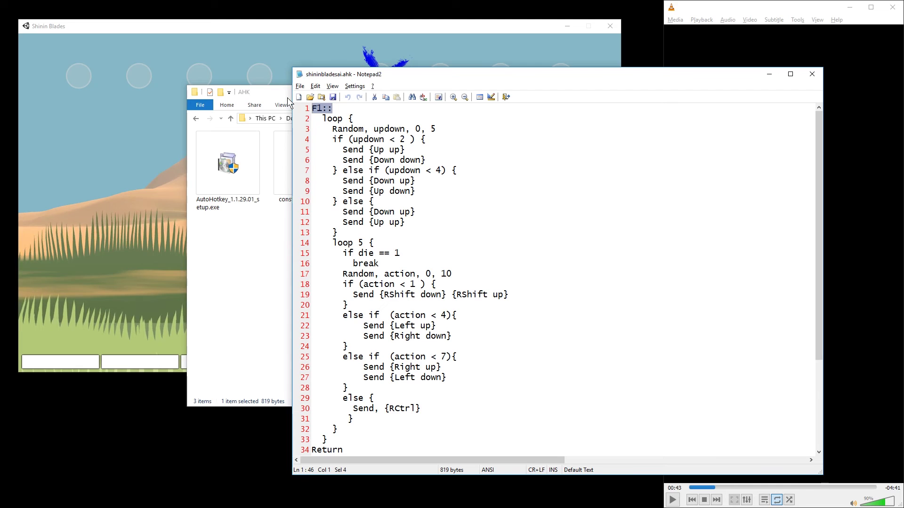
pyautogui.press('Delete')
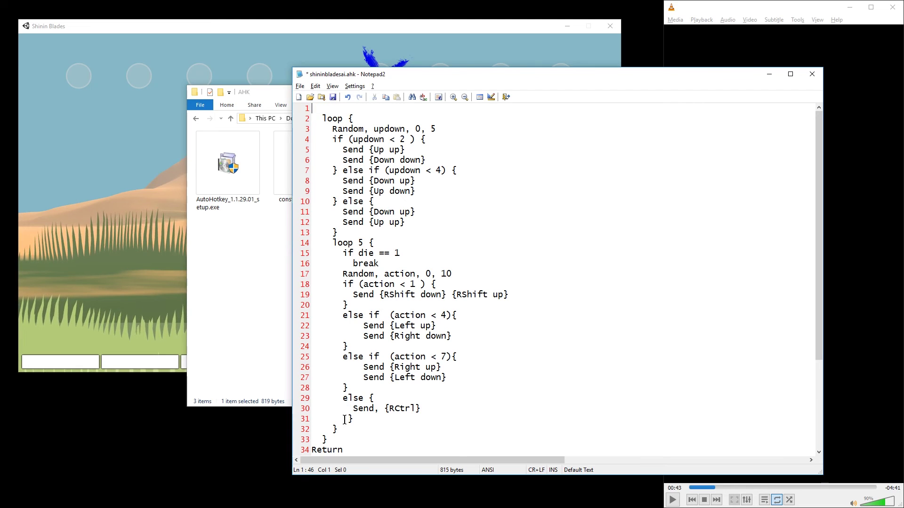
pyautogui.moveTo(348, 451); pyautogui.dragTo(355, 439)
pyautogui.press('Delete')
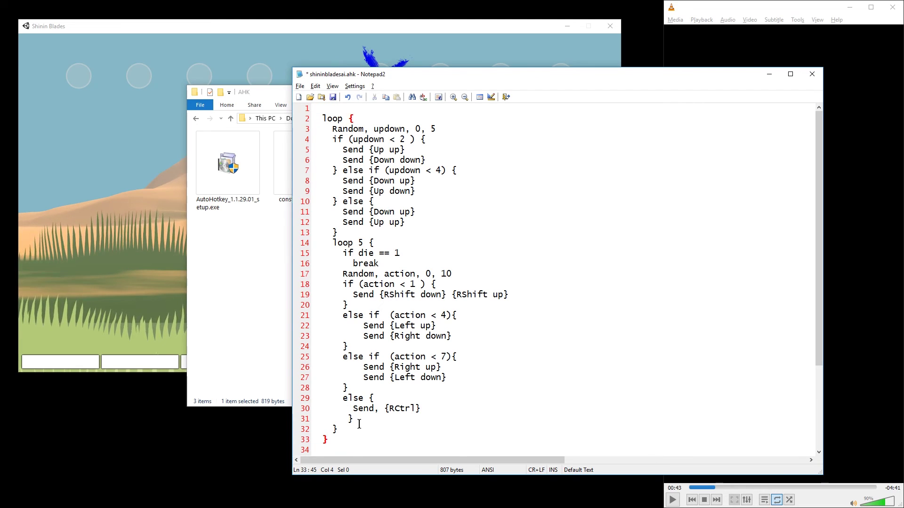
pyautogui.hotkey('ctrl', 'z')
pyautogui.hotkey('ctrl', 'z')
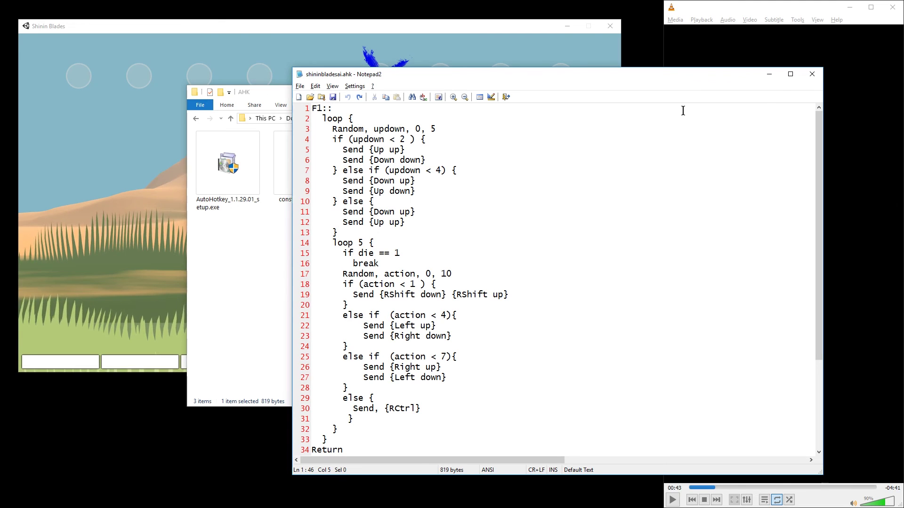
pyautogui.click(815, 73)
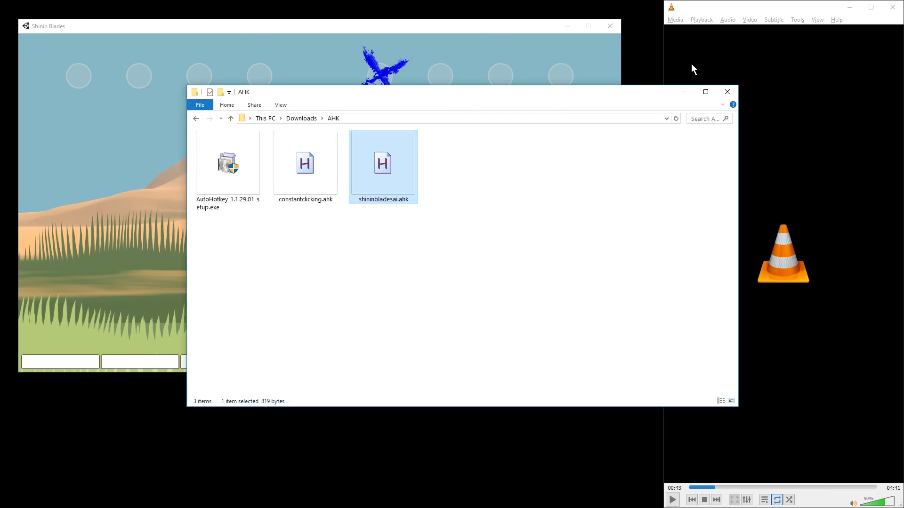